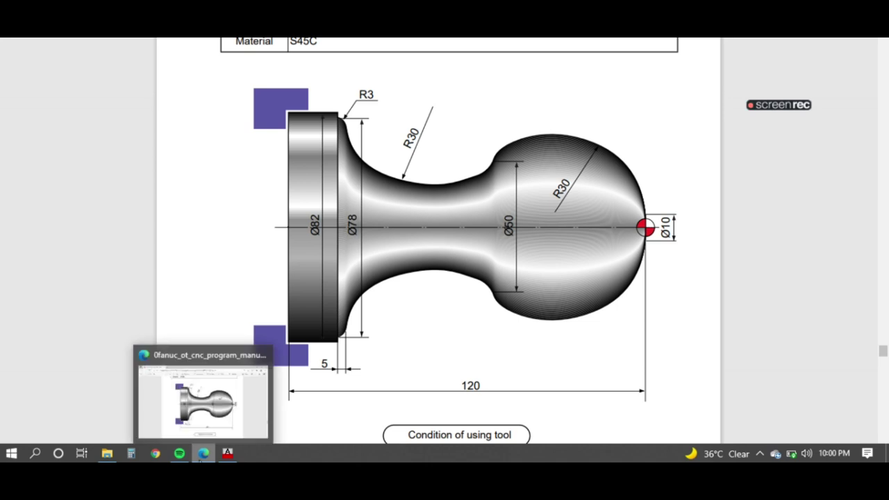
Switch from the Edge reference PDF back to the AutoCAD drawing
{"action": "left_click", "coordinate": [227, 454]}
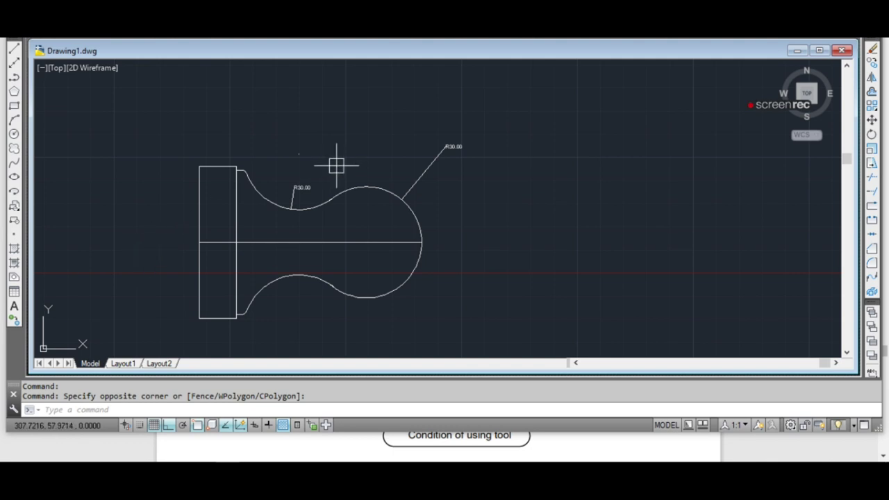
Window-select and erase the entire old drawing
{"action": "left_click", "coordinate": [466, 118]}
{"action": "left_click", "coordinate": [144, 338]}
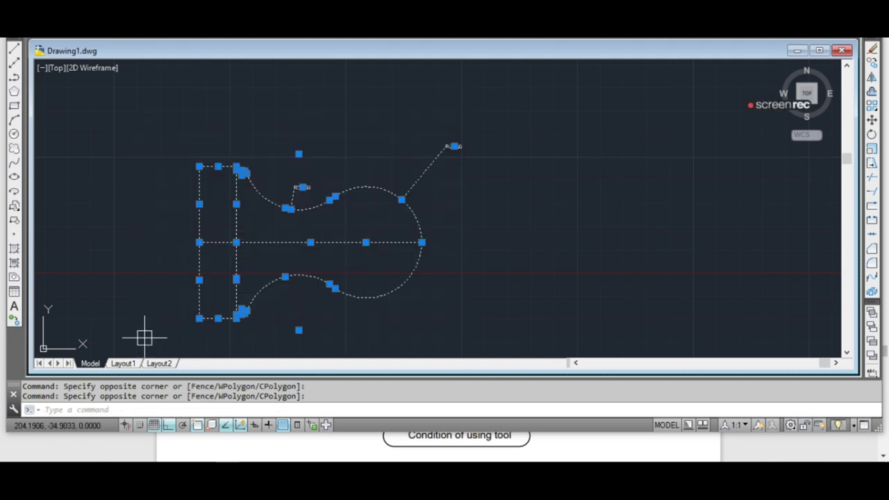
{"action": "key", "text": "Delete"}
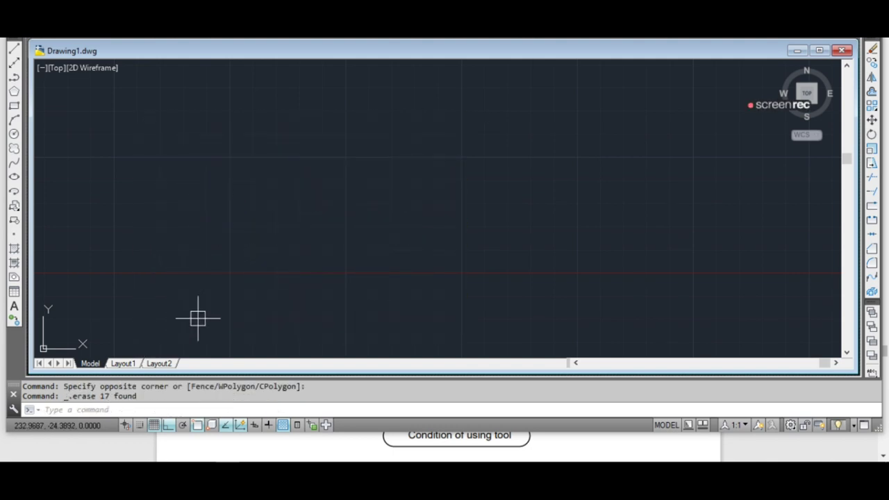
Draw a 120-long horizontal centre line
{"action": "left_click", "coordinate": [14, 50]}
{"action": "left_click", "coordinate": [248, 213]}
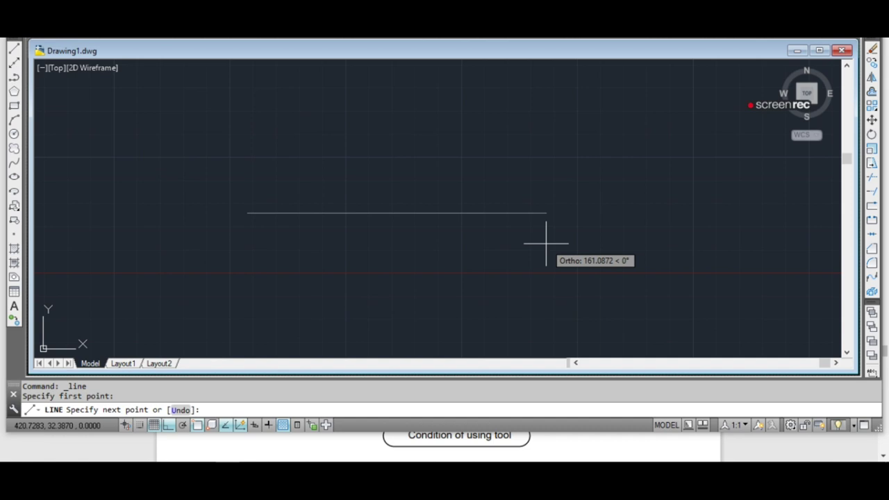
{"action": "type", "text": "2"}
{"action": "key", "text": "Return"}
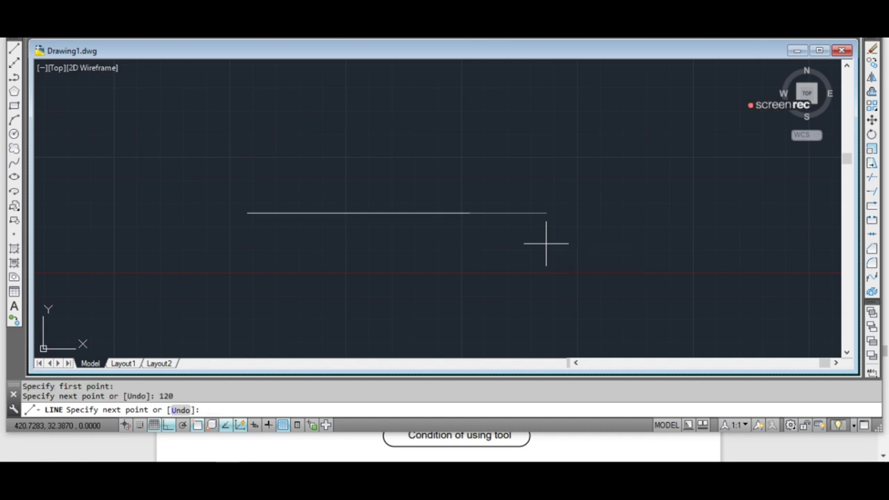
{"action": "key", "text": "Return"}
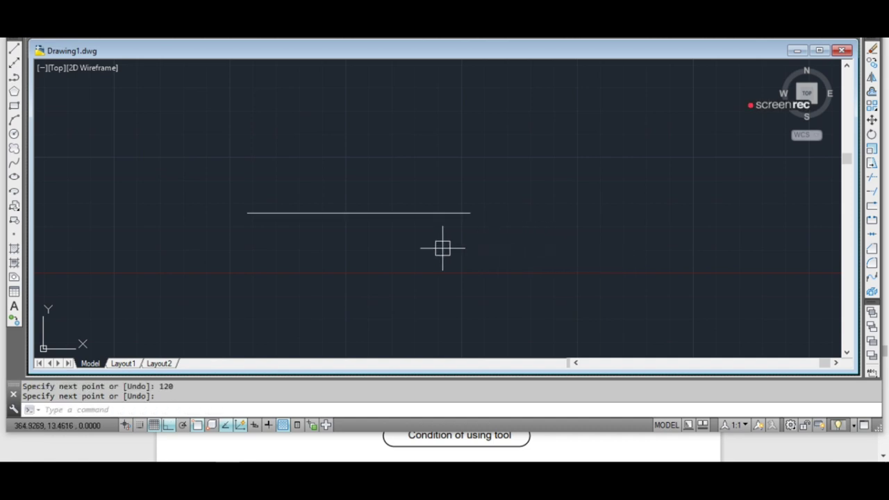
Draw an R30 circle centred on the line's right end
{"action": "left_click", "coordinate": [13, 133]}
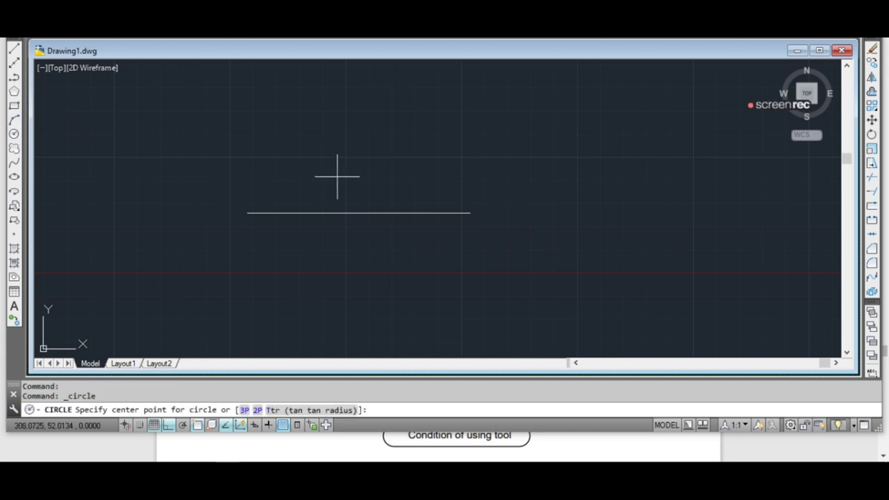
{"action": "left_click", "coordinate": [477, 209]}
{"action": "type", "text": "r"}
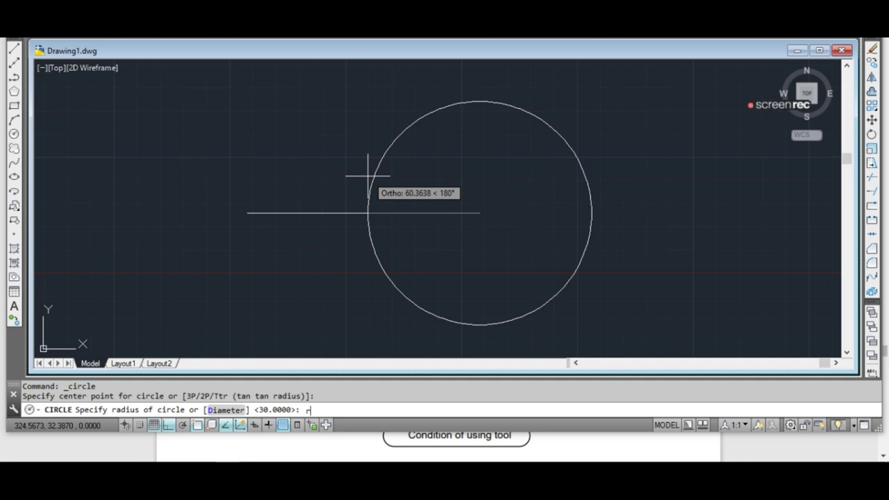
{"action": "key", "text": "Return"}
{"action": "type", "text": "30"}
{"action": "key", "text": "Return"}
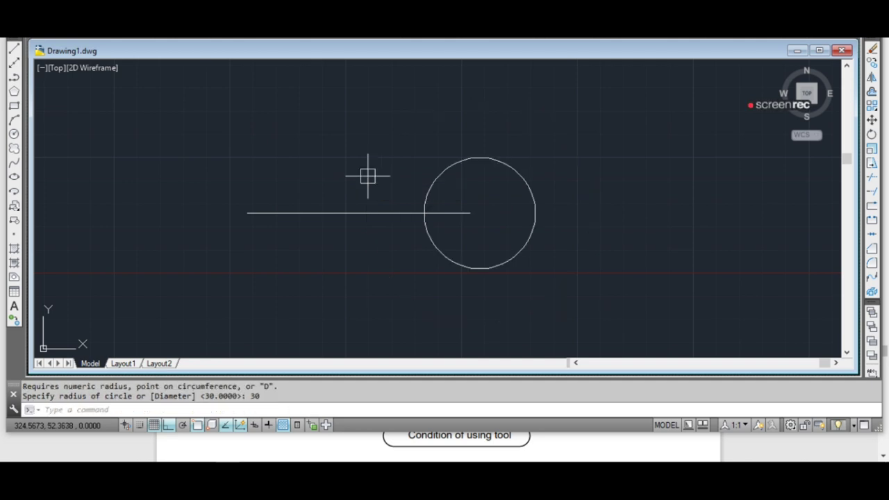
Move the circle by its right quadrant so its right edge meets the line end
{"action": "left_click", "coordinate": [477, 158]}
{"action": "right_click", "coordinate": [456, 159]}
{"action": "left_click", "coordinate": [485, 254]}
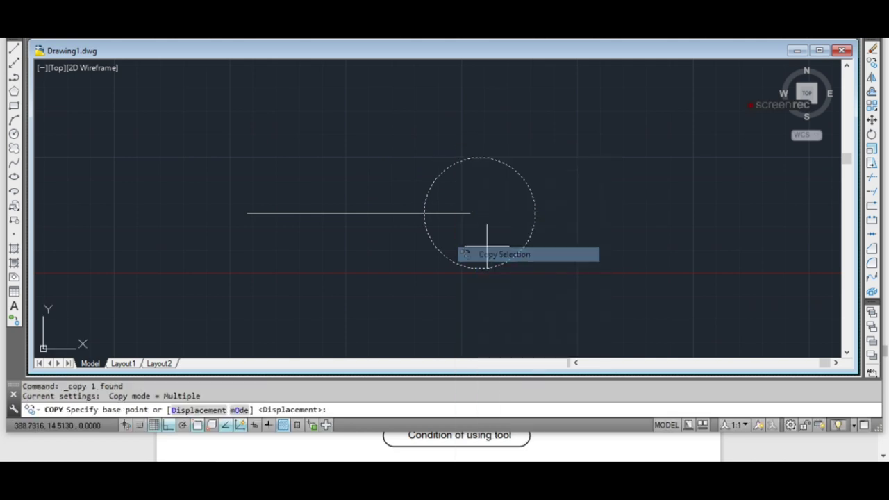
{"action": "key", "text": "Escape"}
{"action": "left_click_drag", "start_coordinate": [602, 182], "coordinate": [488, 222]}
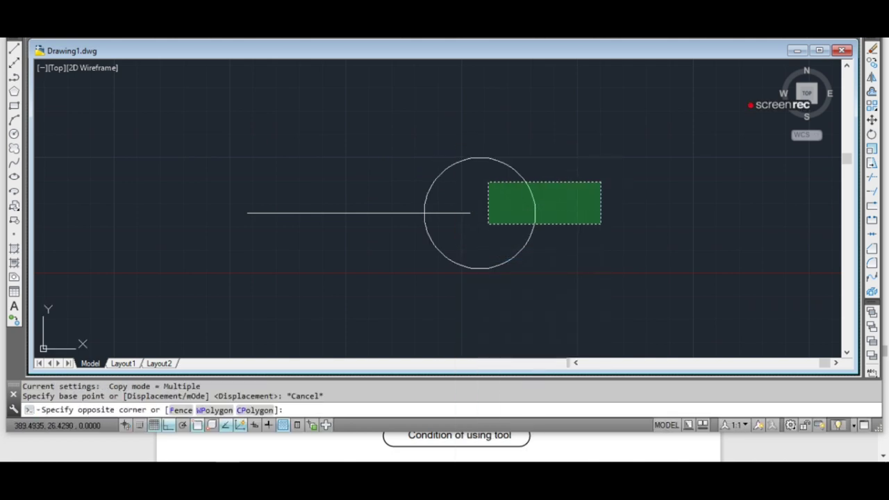
{"action": "right_click", "coordinate": [491, 237]}
{"action": "left_click", "coordinate": [496, 240]}
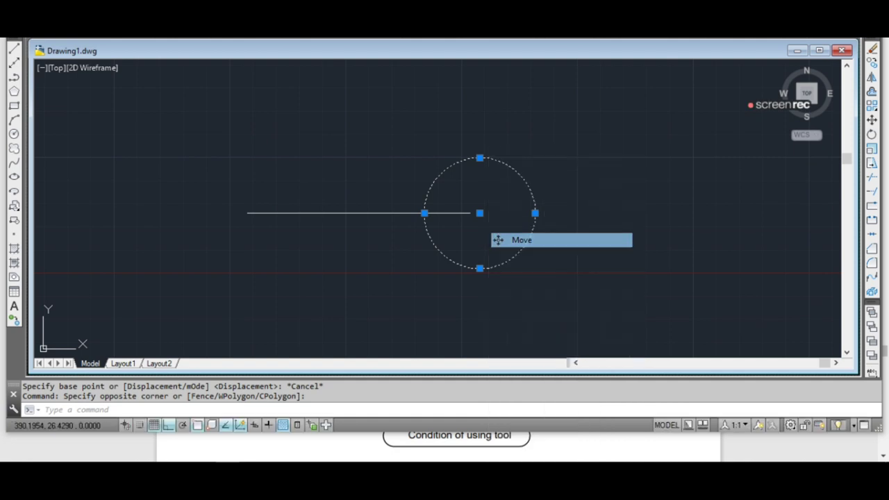
{"action": "left_click", "coordinate": [533, 214]}
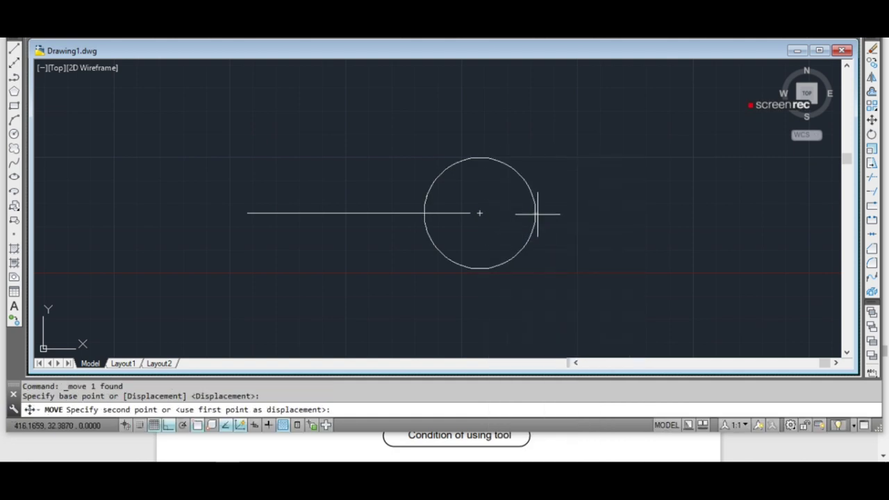
{"action": "left_click", "coordinate": [470, 213]}
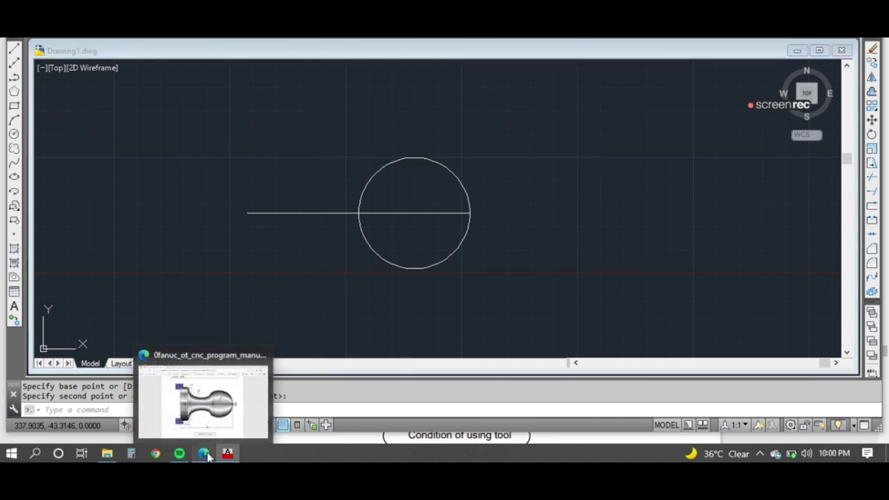
{"action": "left_click", "coordinate": [204, 453]}
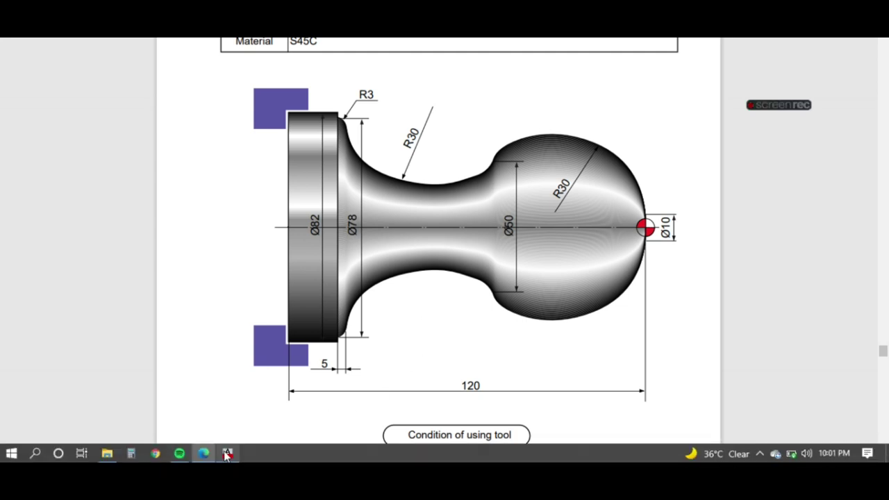
{"action": "left_click", "coordinate": [227, 453]}
{"action": "type", "text": "o"}
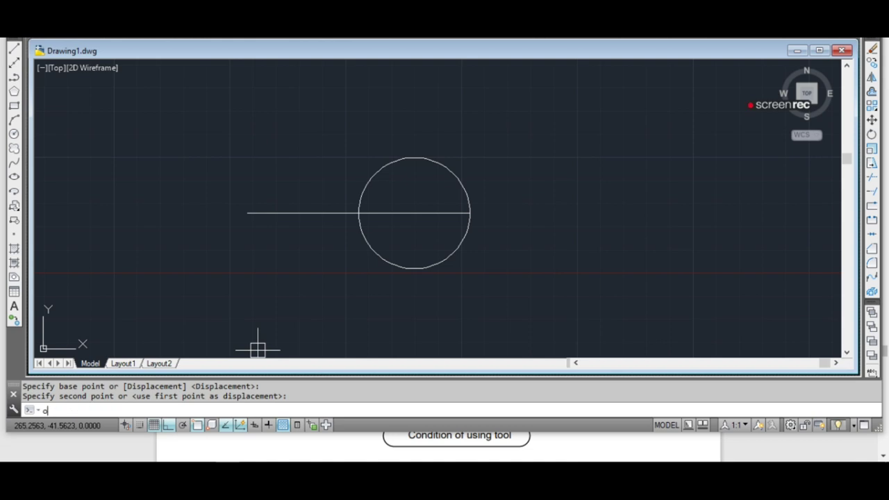
Offset the centre line 25 units above and 25 units below
{"action": "key", "text": "Return"}
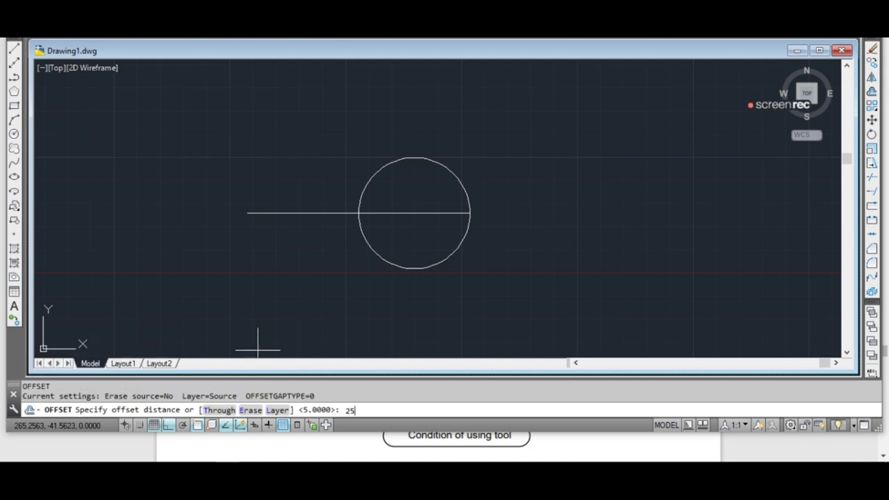
{"action": "key", "text": "Return"}
{"action": "left_click", "coordinate": [343, 212]}
{"action": "left_click", "coordinate": [326, 198]}
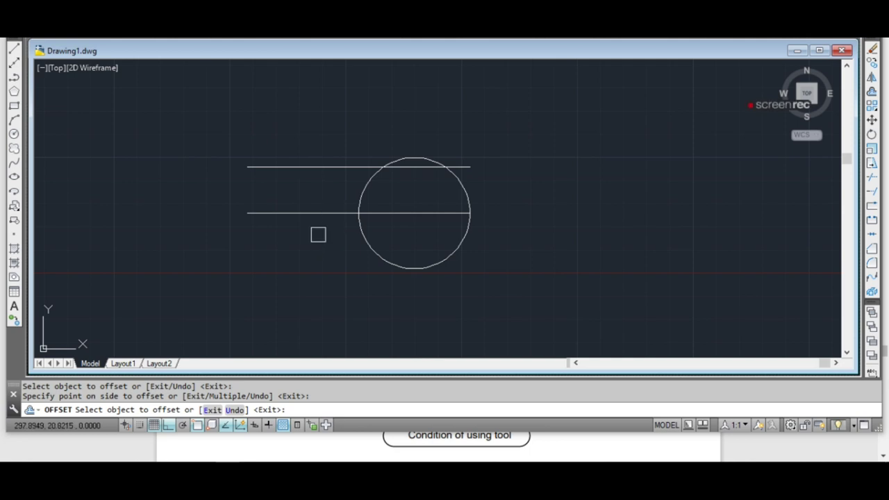
{"action": "left_click", "coordinate": [329, 212]}
{"action": "left_click", "coordinate": [331, 213]}
{"action": "left_click", "coordinate": [285, 267]}
{"action": "right_click", "coordinate": [273, 266]}
{"action": "left_click", "coordinate": [320, 276]}
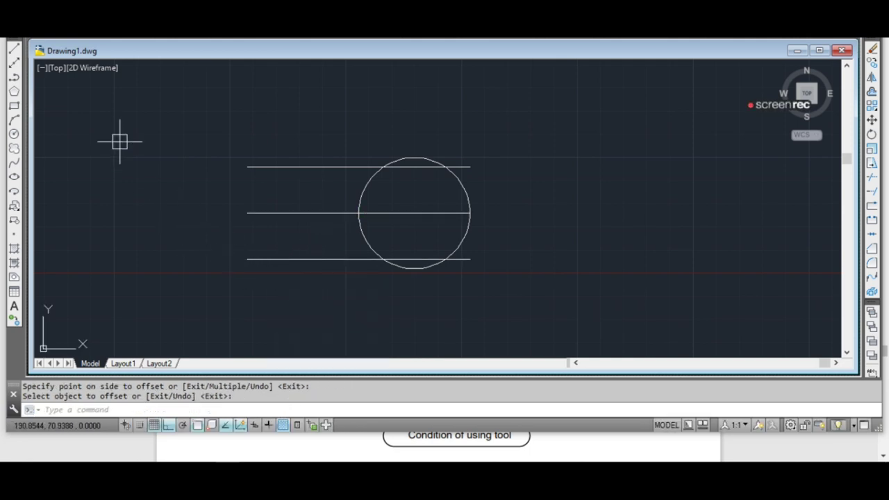
Draw a vertical line joining the left ends of the top and bottom lines
{"action": "left_click", "coordinate": [14, 50]}
{"action": "left_click", "coordinate": [248, 167]}
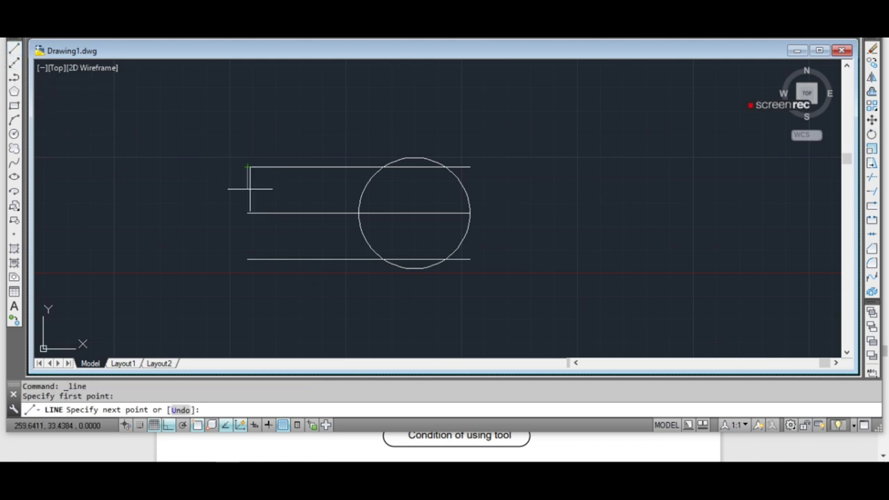
{"action": "left_click", "coordinate": [248, 259]}
{"action": "right_click", "coordinate": [252, 265]}
{"action": "left_click", "coordinate": [267, 269]}
{"action": "type", "text": "o"}
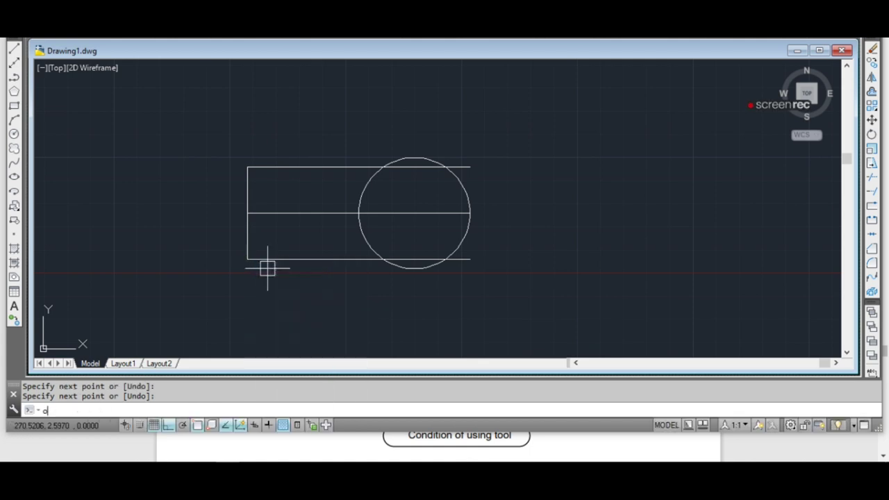
Offset the left edge 20 to the right and compare with the reference PDF
{"action": "key", "text": "Return"}
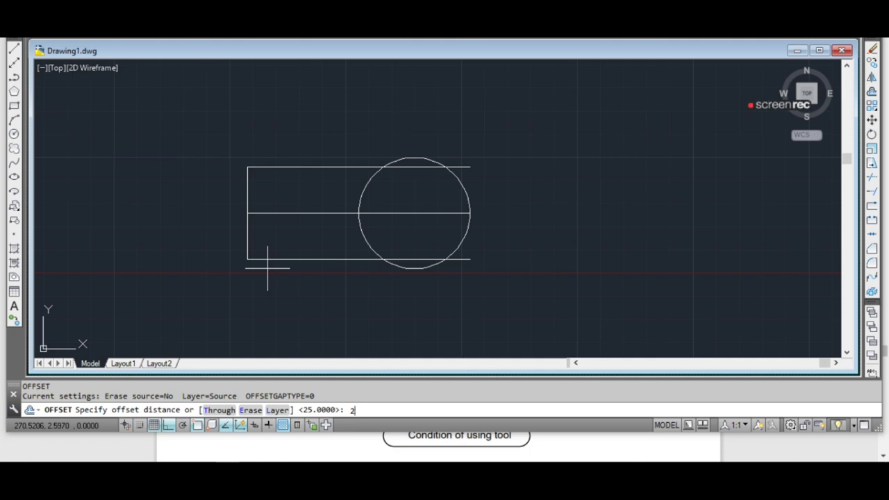
{"action": "key", "text": "Return"}
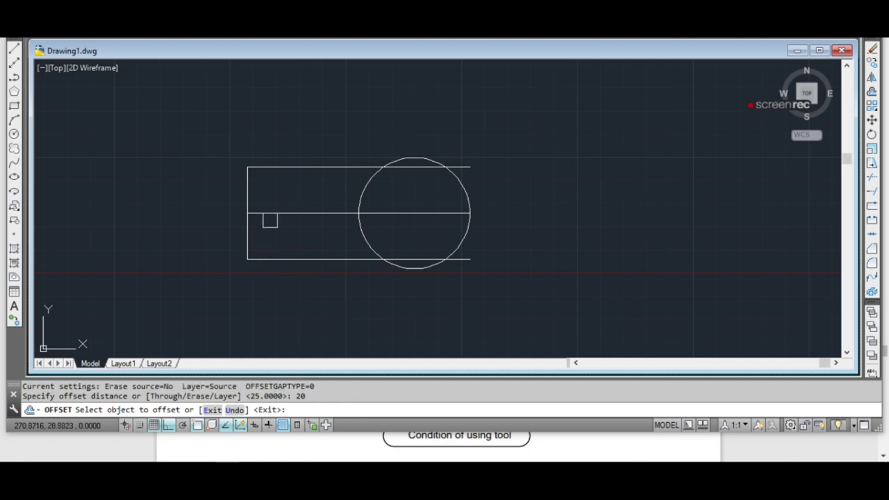
{"action": "left_click", "coordinate": [249, 245]}
{"action": "left_click", "coordinate": [289, 242]}
{"action": "right_click", "coordinate": [291, 241]}
{"action": "left_click", "coordinate": [310, 247]}
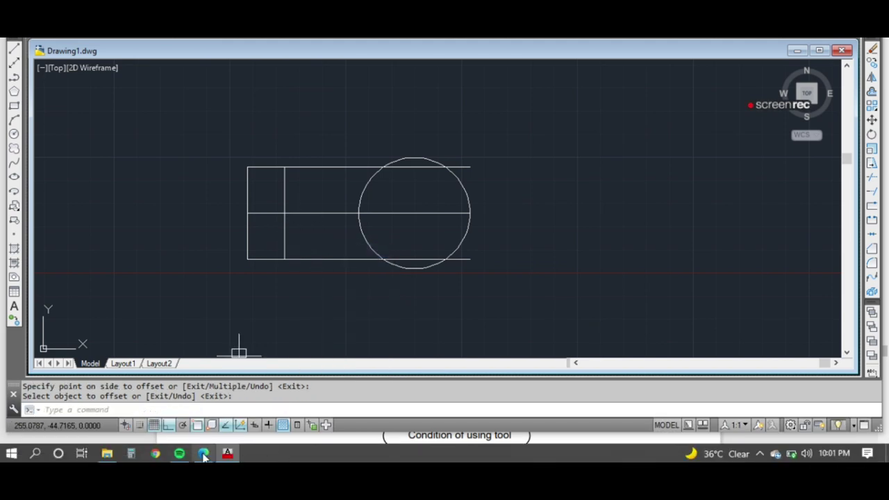
{"action": "left_click", "coordinate": [204, 453]}
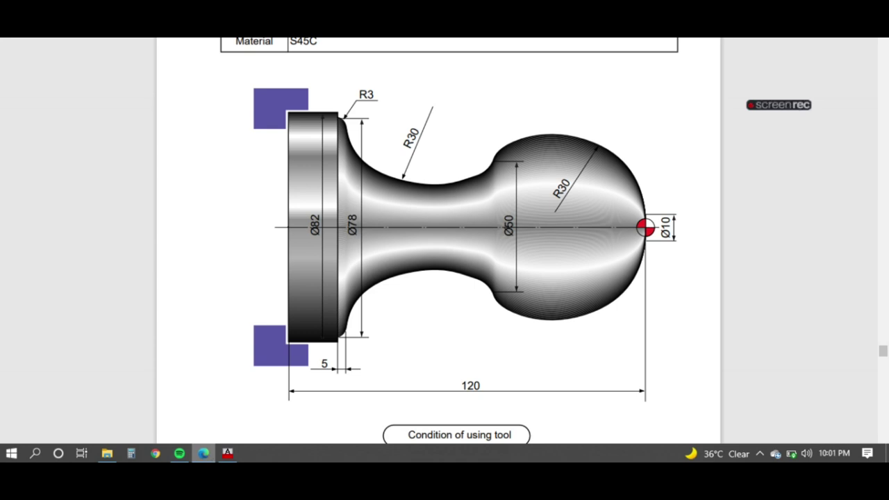
{"action": "left_click", "coordinate": [228, 453]}
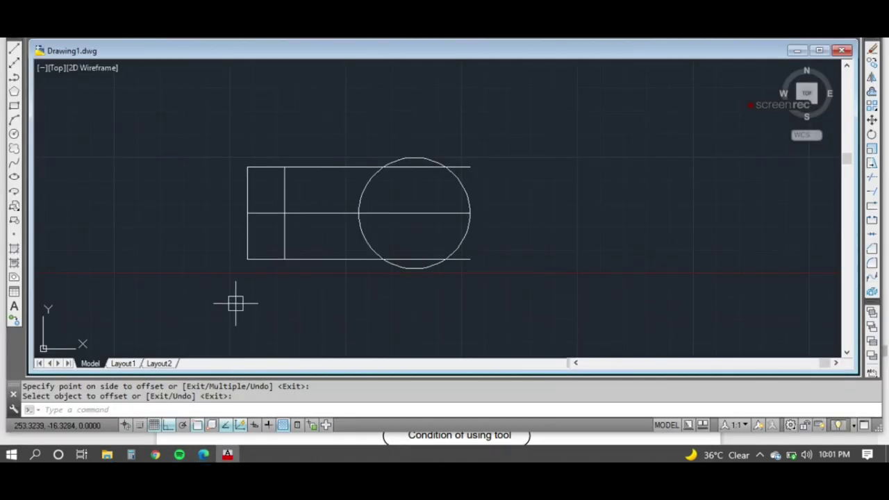
Add a copy of the centre line 41 units above it
{"action": "type", "text": "o"}
{"action": "key", "text": "Return"}
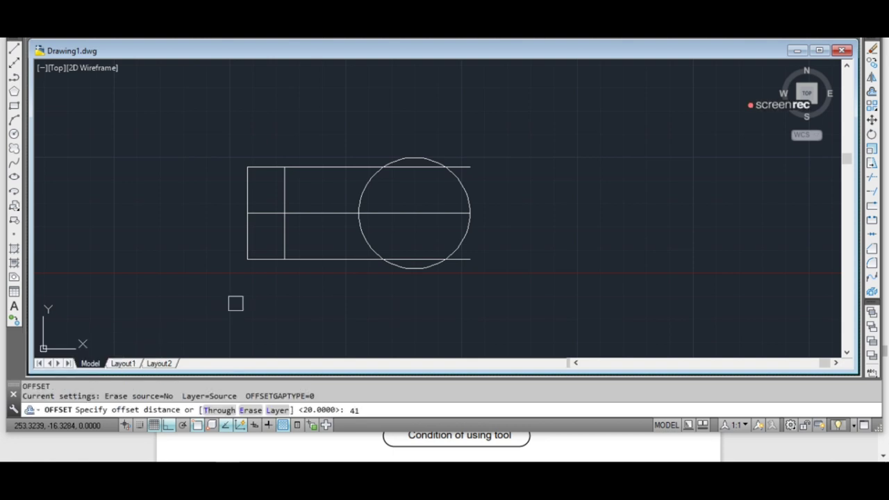
{"action": "key", "text": "Return"}
{"action": "left_click", "coordinate": [323, 213]}
{"action": "left_click", "coordinate": [347, 155]}
{"action": "right_click", "coordinate": [277, 168]}
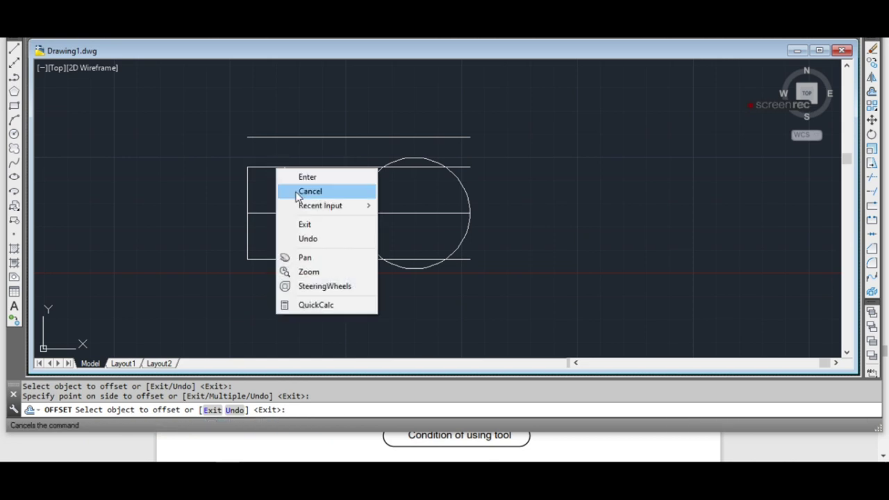
{"action": "left_click", "coordinate": [304, 178]}
Add another copy of the centre line 39 units above it
{"action": "type", "text": "o"}
{"action": "key", "text": "Return"}
{"action": "type", "text": "39"}
{"action": "key", "text": "Return"}
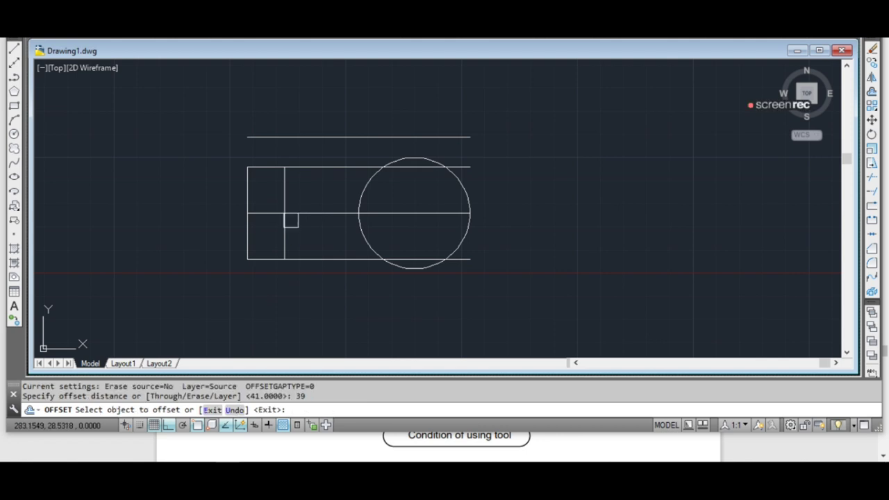
{"action": "left_click", "coordinate": [330, 213]}
{"action": "left_click", "coordinate": [329, 181]}
{"action": "right_click", "coordinate": [330, 182]}
{"action": "left_click", "coordinate": [340, 190]}
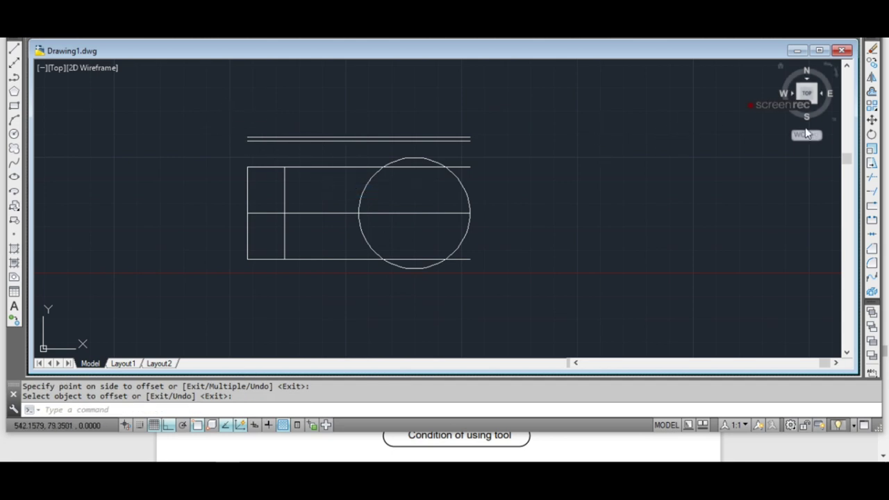
Extend both left vertical lines up to the top line
{"action": "left_click", "coordinate": [872, 192]}
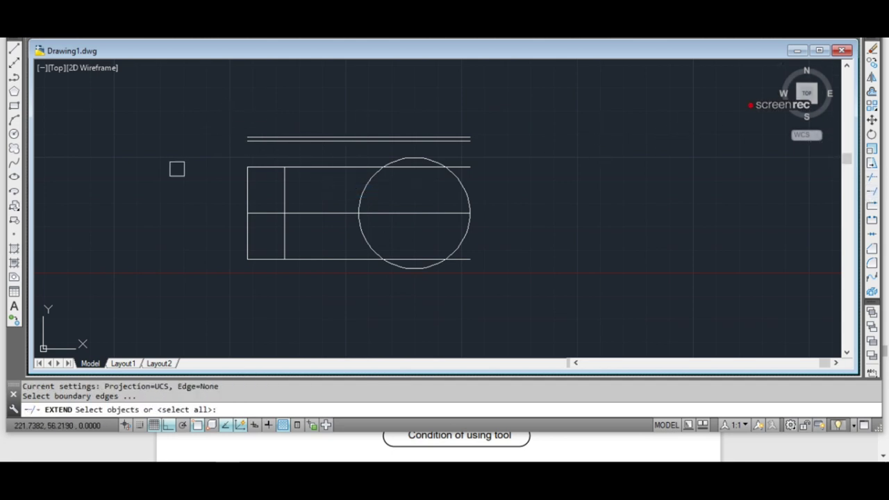
{"action": "key", "text": "Return"}
{"action": "left_click", "coordinate": [243, 186]}
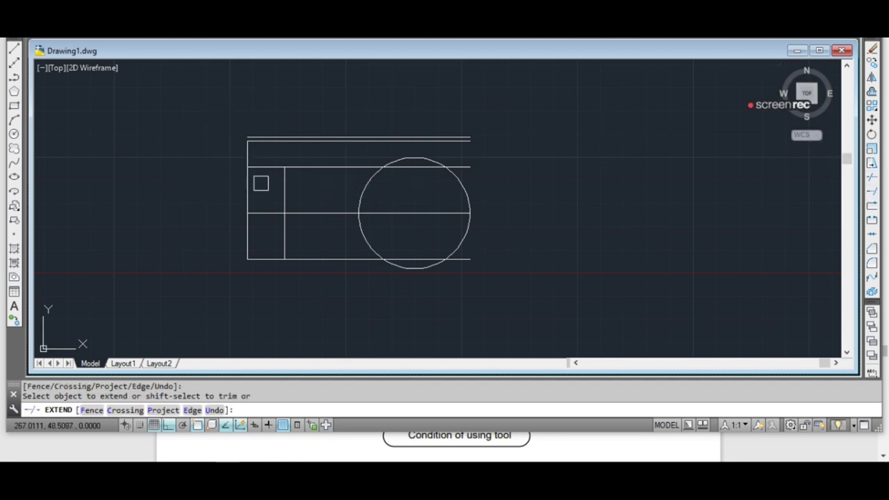
{"action": "left_click", "coordinate": [282, 182]}
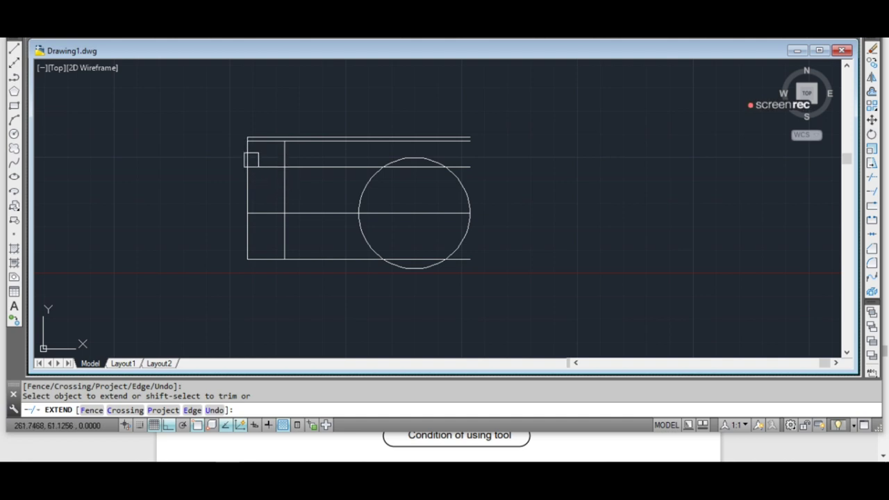
{"action": "right_click", "coordinate": [263, 121]}
{"action": "left_click", "coordinate": [287, 131]}
{"action": "right_click", "coordinate": [295, 125]}
{"action": "left_click", "coordinate": [311, 136]}
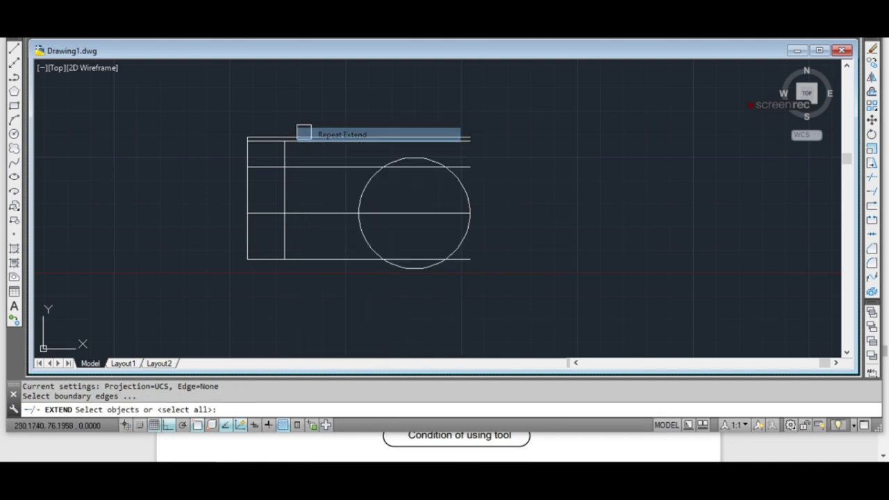
{"action": "left_click", "coordinate": [312, 108]}
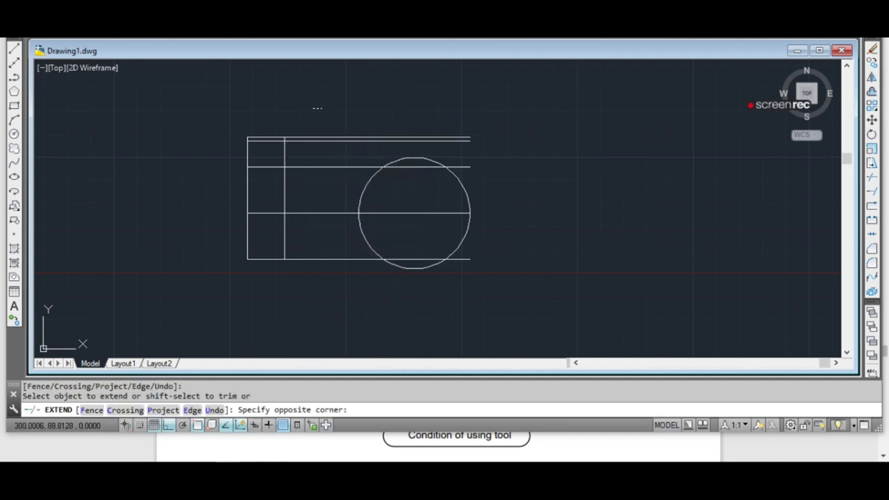
{"action": "key", "text": "Escape"}
{"action": "key", "text": "Escape"}
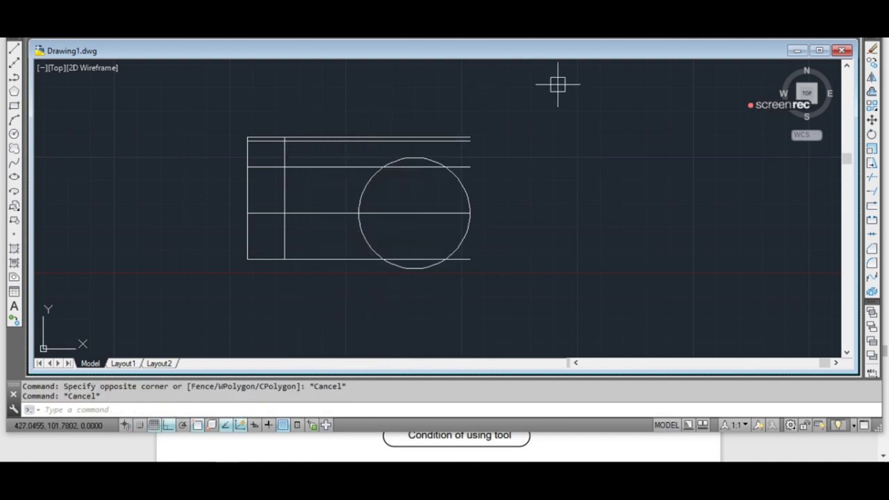
Start trimming the top line's overhang, using all objects as cutting edges
{"action": "left_click", "coordinate": [872, 178]}
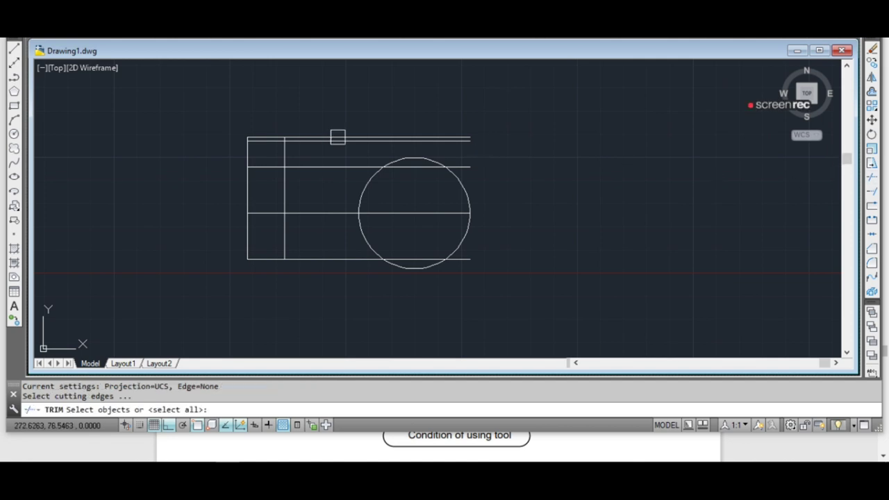
{"action": "key", "text": "Return"}
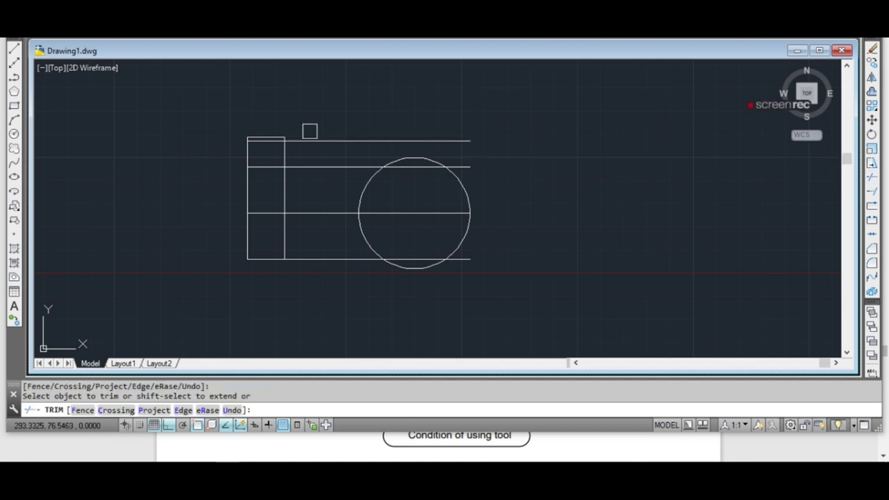
{"action": "scroll", "coordinate": [287, 141], "scroll_direction": "up", "scroll_amount": 3}
Finish the trim and offset the flange's right edge 5 units to the right
{"action": "right_click", "coordinate": [257, 151]}
{"action": "left_click", "coordinate": [267, 153]}
{"action": "type", "text": "o"}
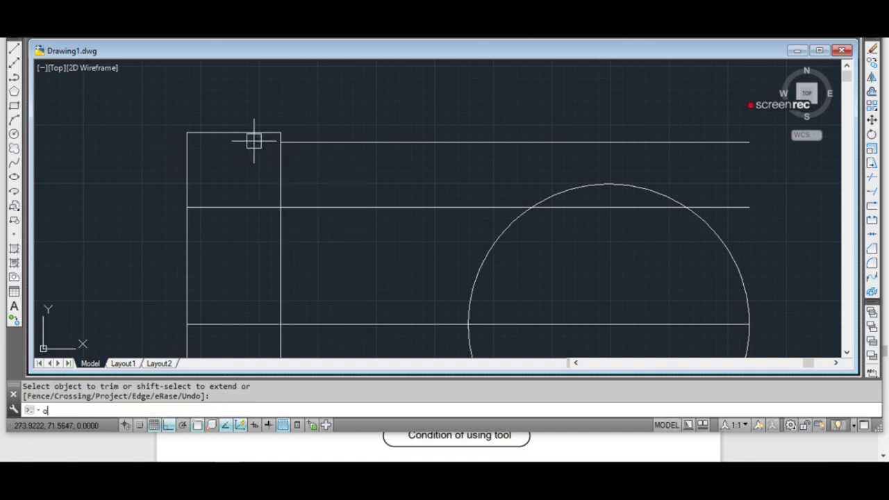
{"action": "key", "text": "Return"}
{"action": "type", "text": "5"}
{"action": "key", "text": "Return"}
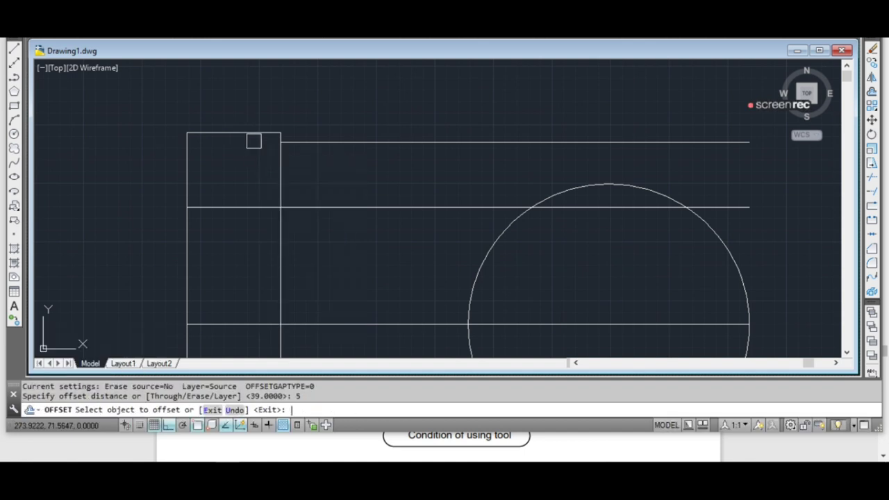
{"action": "left_click", "coordinate": [278, 184]}
{"action": "left_click", "coordinate": [294, 182]}
{"action": "right_click", "coordinate": [308, 182]}
{"action": "left_click", "coordinate": [326, 186]}
{"action": "left_click", "coordinate": [326, 186]}
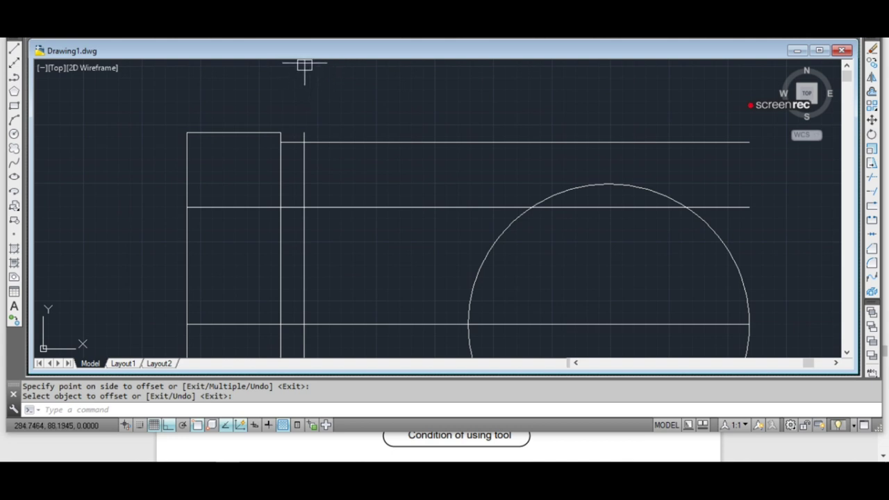
Draw an R30 start-end-radius arc from the new line's top to the ball circle
{"action": "left_click", "coordinate": [244, 32]}
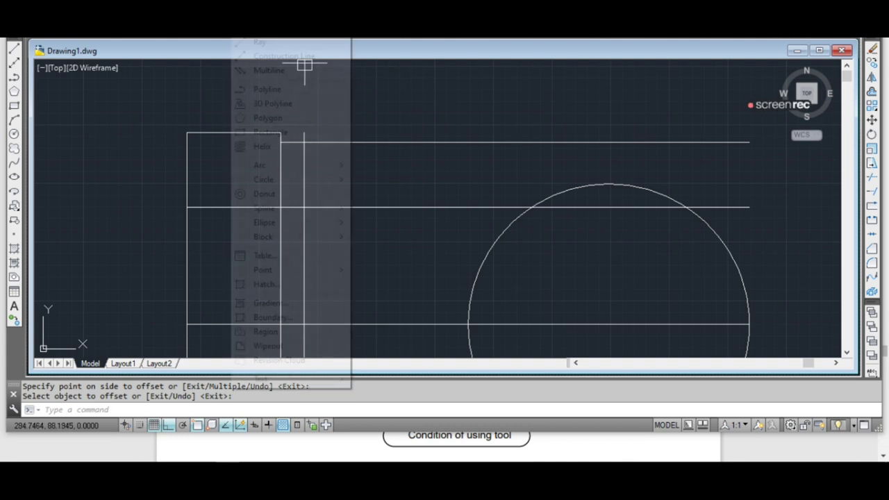
{"action": "mouse_move", "coordinate": [259, 165]}
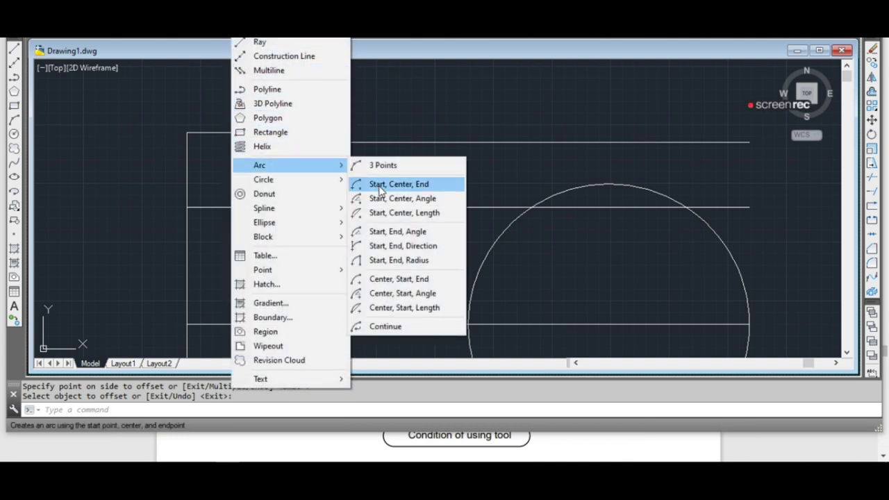
{"action": "left_click", "coordinate": [403, 261]}
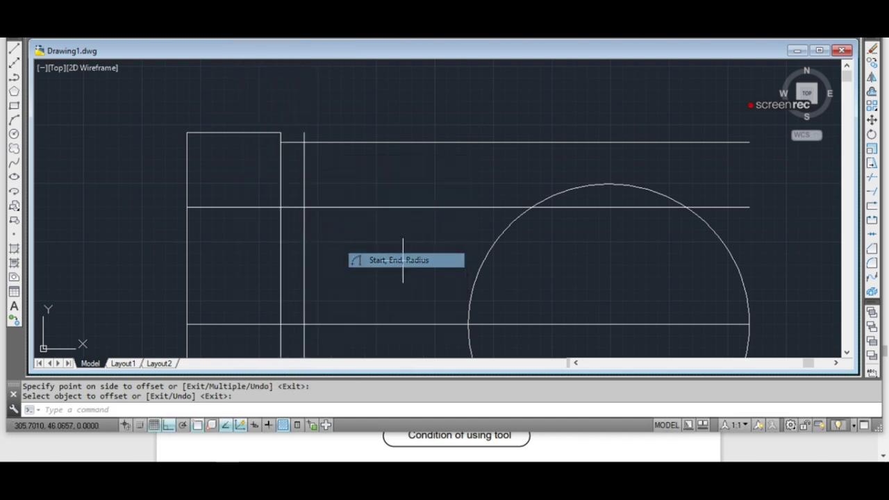
{"action": "left_click", "coordinate": [304, 142]}
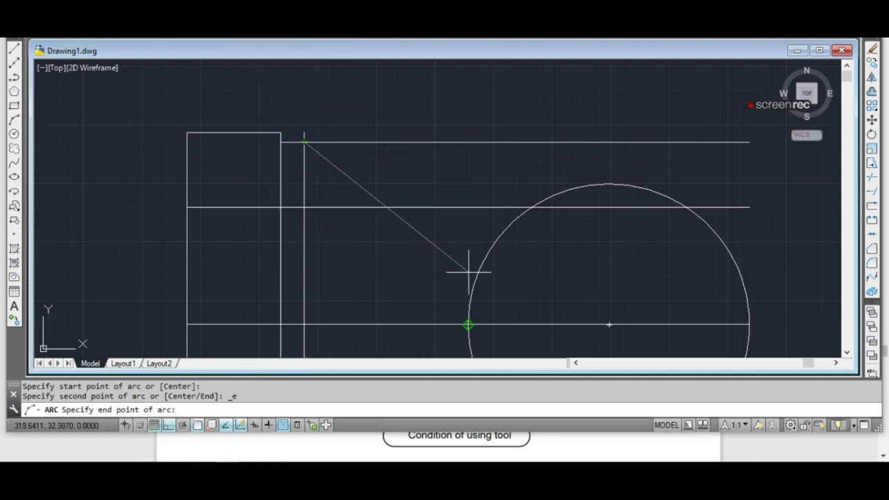
{"action": "left_click", "coordinate": [531, 207]}
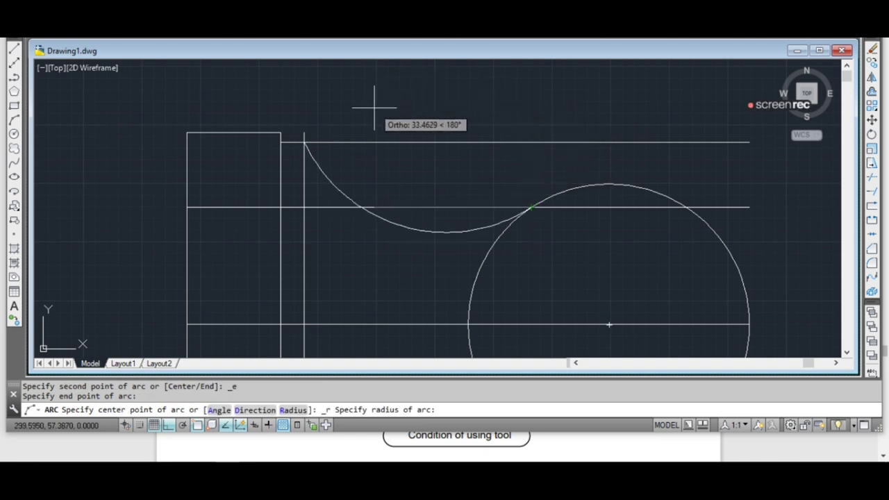
{"action": "type", "text": "r"}
{"action": "key", "text": "Return"}
{"action": "type", "text": "30"}
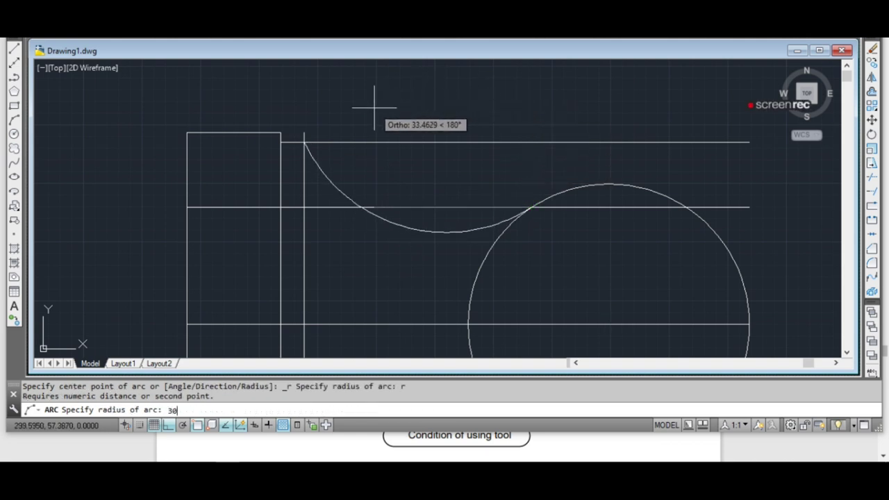
{"action": "key", "text": "Return"}
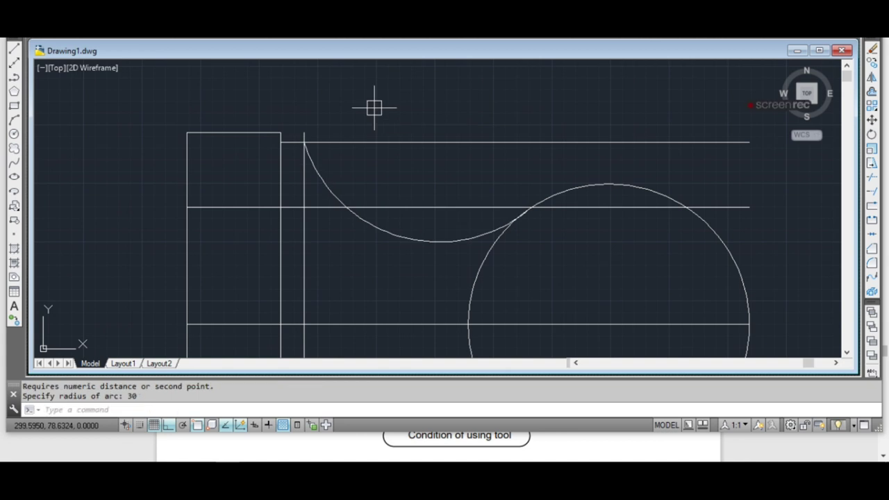
{"action": "left_click", "coordinate": [374, 108]}
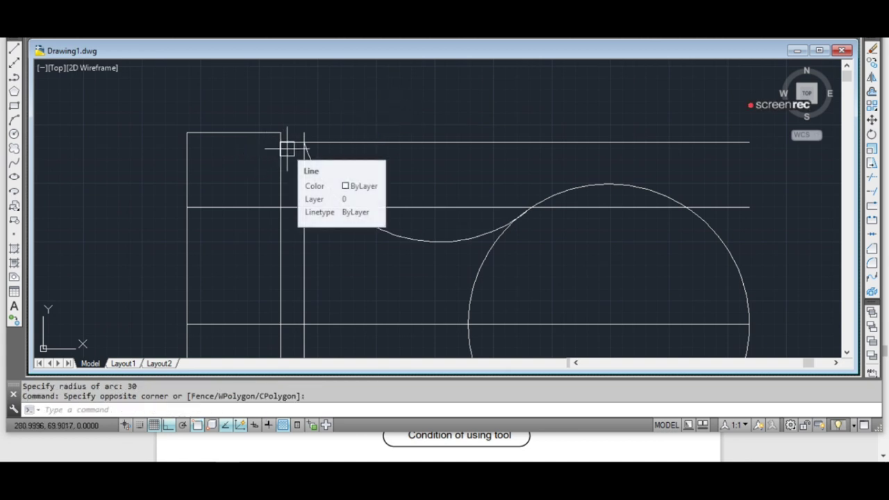
Fillet the top line and the neck arc with radius 3
{"action": "type", "text": "f"}
{"action": "key", "text": "Return"}
{"action": "key", "text": "Return"}
{"action": "type", "text": "3"}
{"action": "key", "text": "Return"}
{"action": "left_click", "coordinate": [286, 148]}
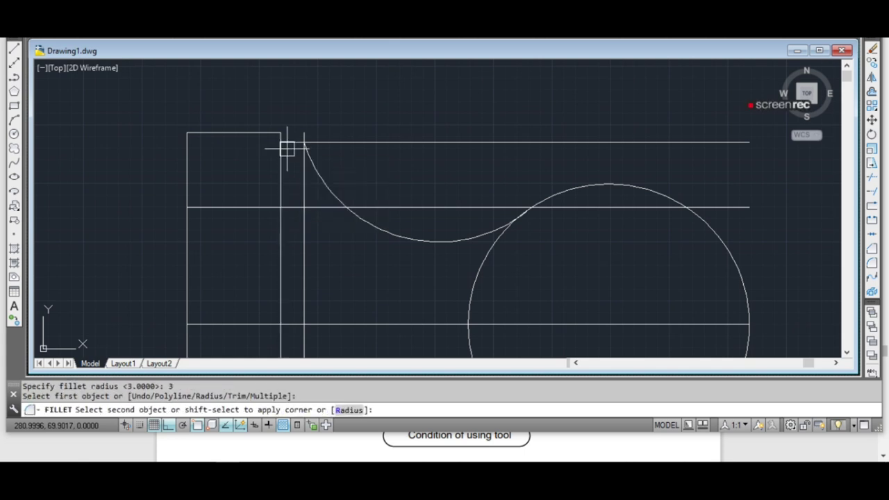
{"action": "left_click", "coordinate": [287, 145]}
{"action": "scroll", "coordinate": [288, 145], "scroll_direction": "up", "scroll_amount": 2}
{"action": "key", "text": "Escape"}
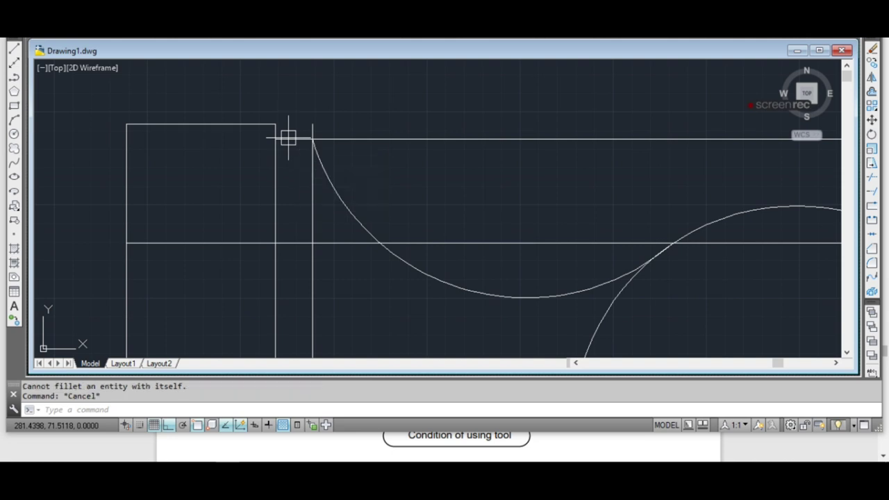
{"action": "type", "text": "f"}
{"action": "key", "text": "Return"}
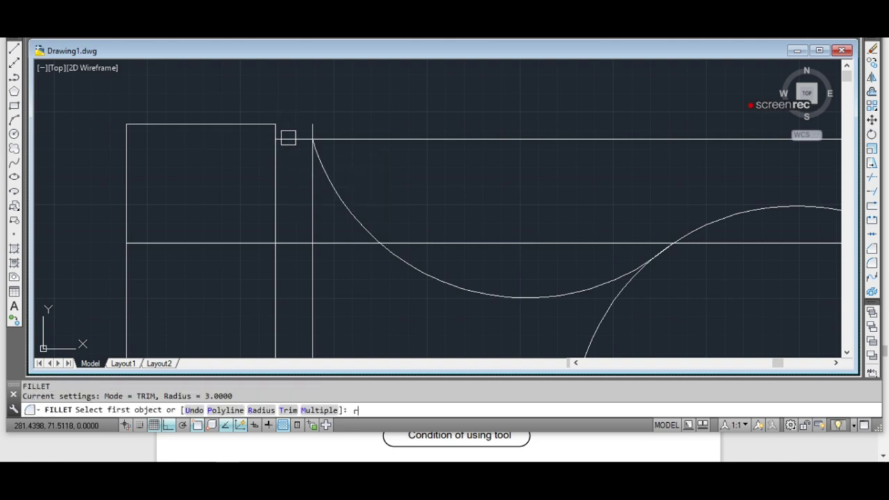
{"action": "key", "text": "Return"}
{"action": "key", "text": "Return"}
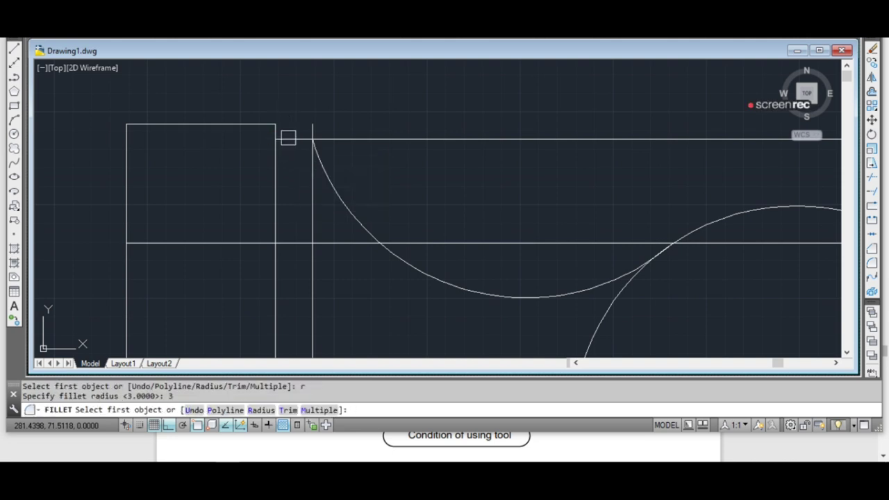
{"action": "left_click", "coordinate": [288, 139]}
{"action": "left_click", "coordinate": [326, 180]}
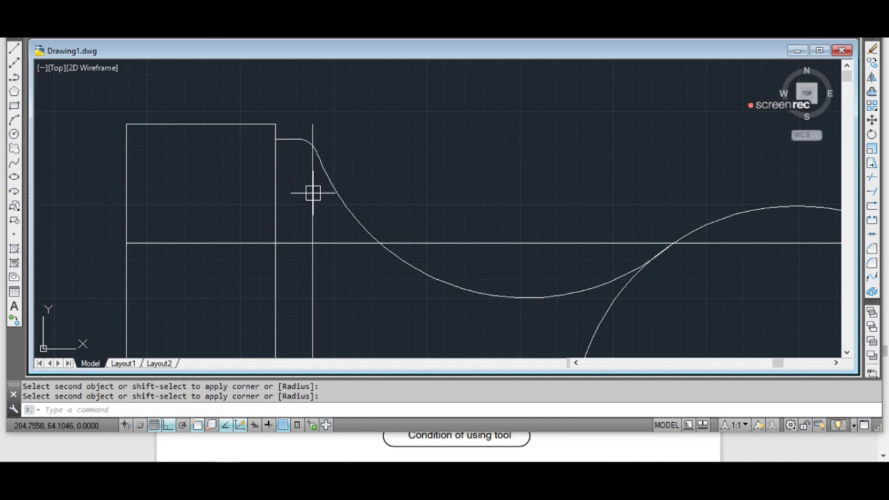
Delete the spare vertical and horizontal construction lines
{"action": "key", "text": "Delete"}
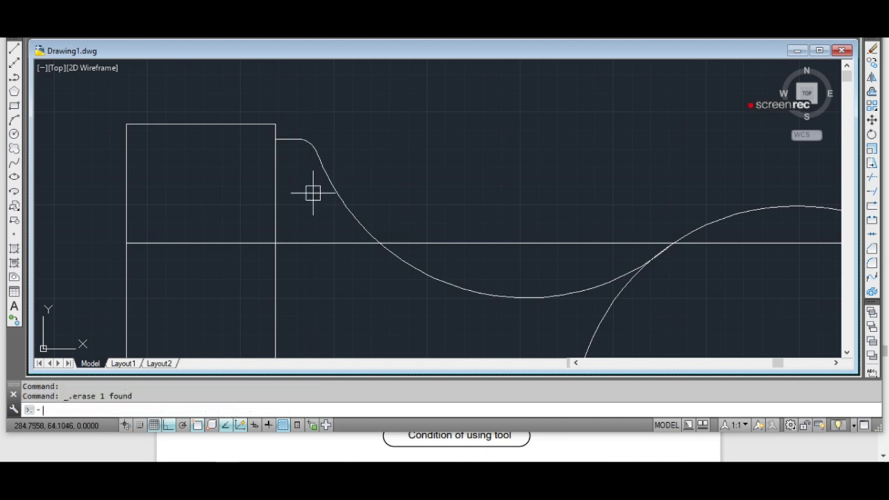
{"action": "left_click", "coordinate": [326, 166]}
{"action": "key", "text": "Escape"}
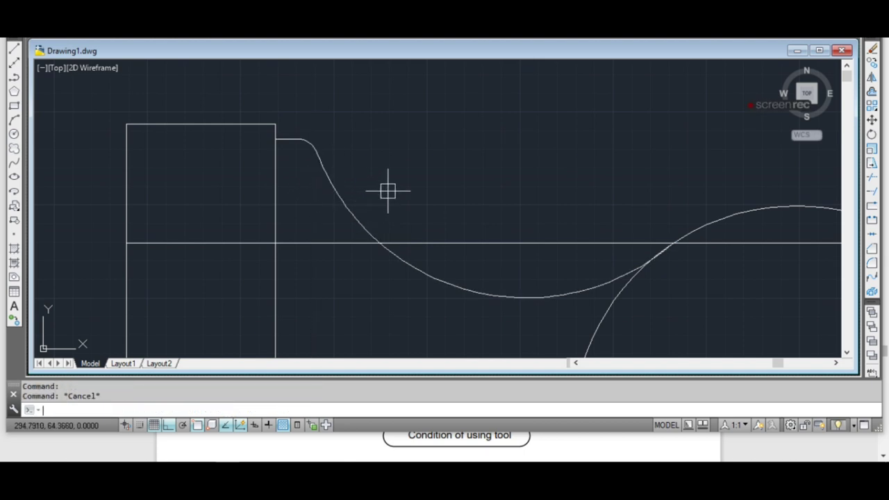
{"action": "scroll", "coordinate": [387, 191], "scroll_direction": "down", "scroll_amount": 2}
{"action": "left_click", "coordinate": [403, 224]}
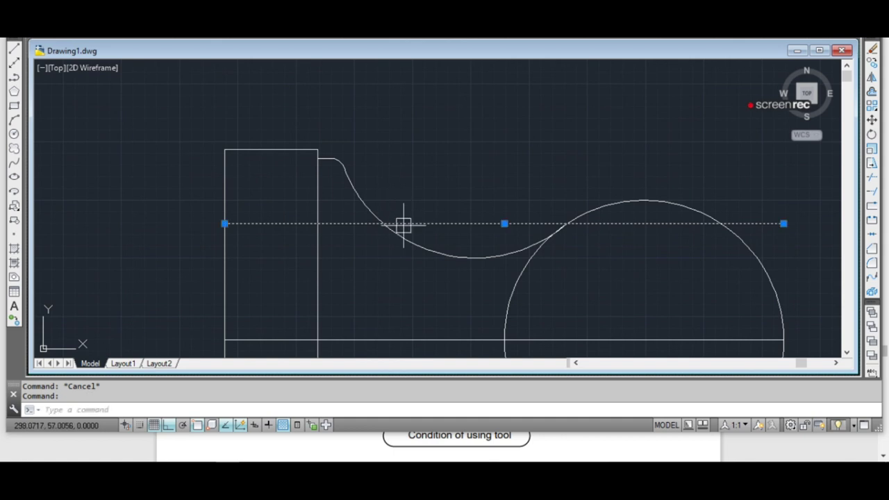
{"action": "key", "text": "Delete"}
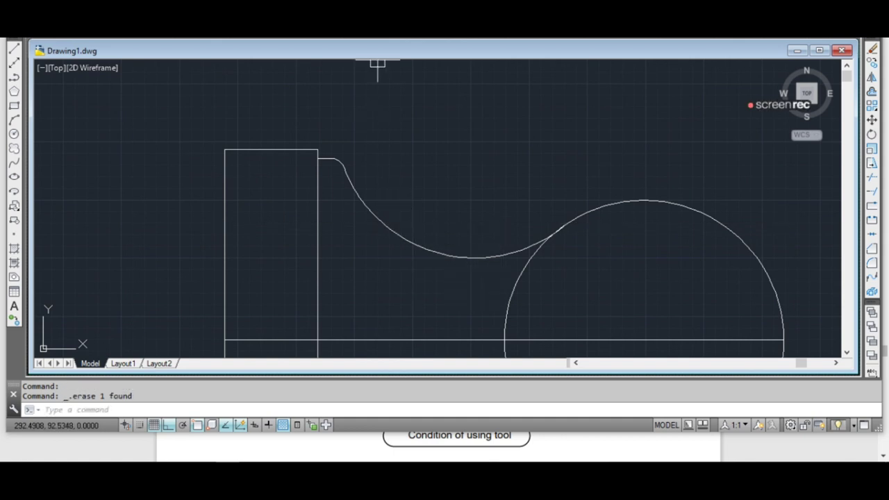
{"action": "scroll", "coordinate": [375, 61], "scroll_direction": "down", "scroll_amount": 2}
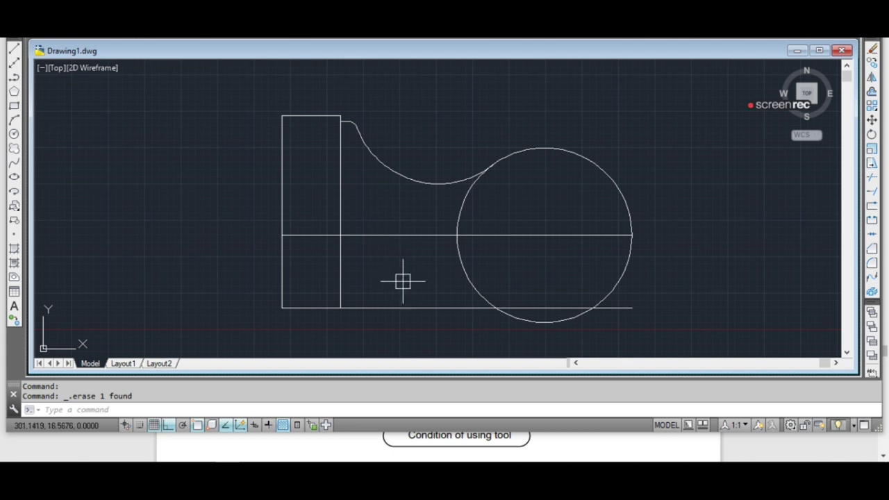
Trim away everything below the centre line with a crossing window
{"action": "left_click", "coordinate": [873, 178]}
{"action": "key", "text": "Return"}
{"action": "left_click", "coordinate": [723, 261]}
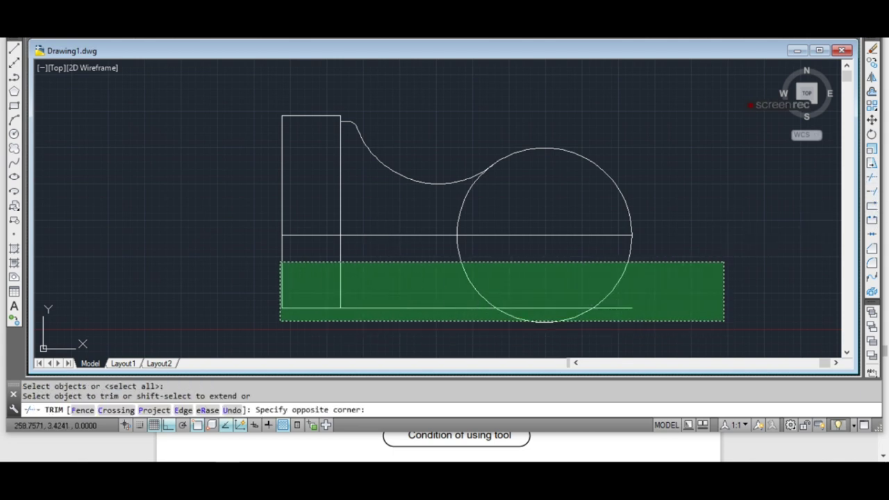
{"action": "left_click", "coordinate": [280, 321]}
{"action": "right_click", "coordinate": [278, 300]}
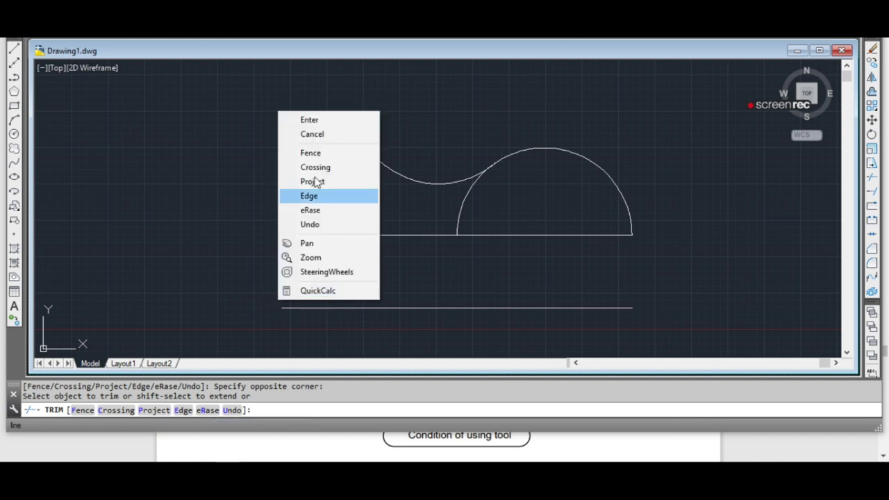
{"action": "left_click", "coordinate": [311, 120]}
Trim off the leftover lower-left piece of the ball arc
{"action": "right_click", "coordinate": [411, 216]}
{"action": "left_click", "coordinate": [452, 221]}
{"action": "key", "text": "Return"}
{"action": "left_click", "coordinate": [453, 213]}
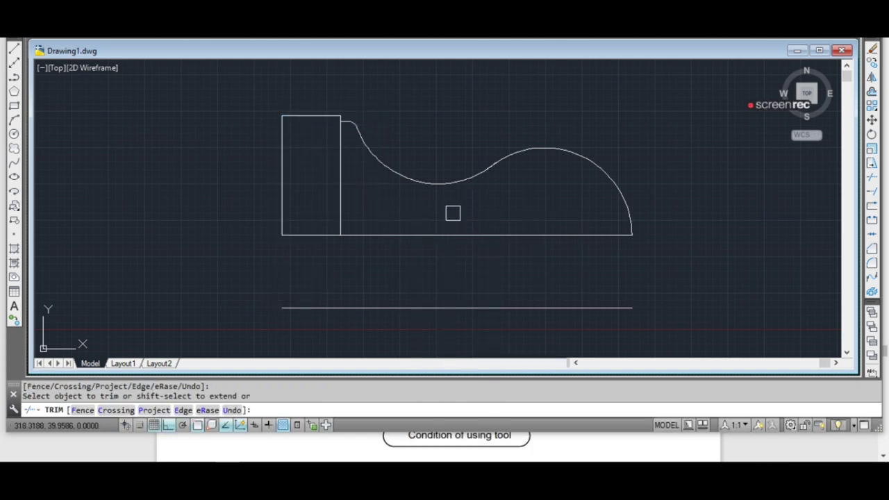
{"action": "right_click", "coordinate": [455, 217]}
{"action": "left_click", "coordinate": [459, 223]}
Erase the stray horizontal line below the profile
{"action": "left_click", "coordinate": [479, 281]}
{"action": "left_click", "coordinate": [444, 318]}
{"action": "right_click", "coordinate": [445, 317]}
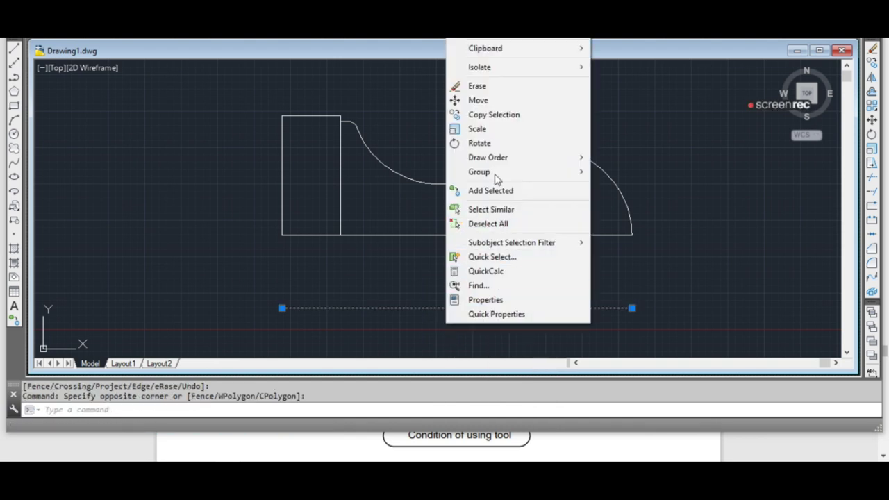
{"action": "left_click", "coordinate": [505, 86]}
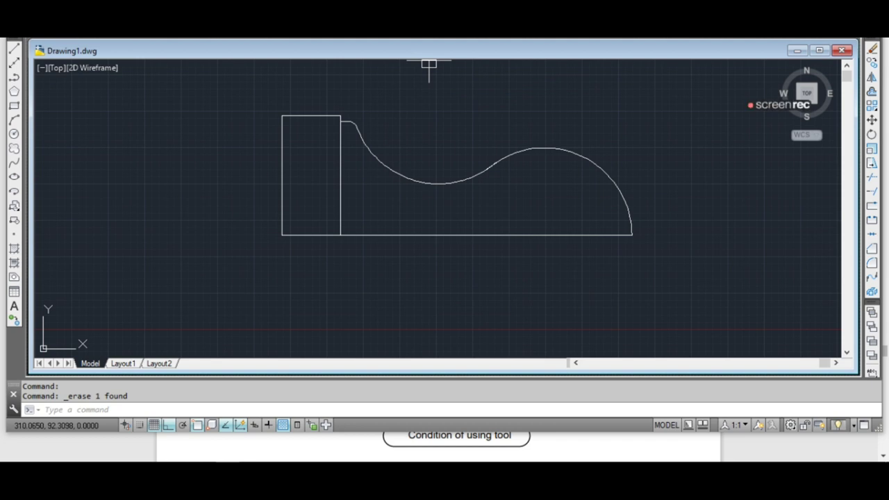
{"action": "left_click", "coordinate": [333, 36]}
Mirror the selected half profile about the base line, keeping the original objects
{"action": "left_click", "coordinate": [351, 121]}
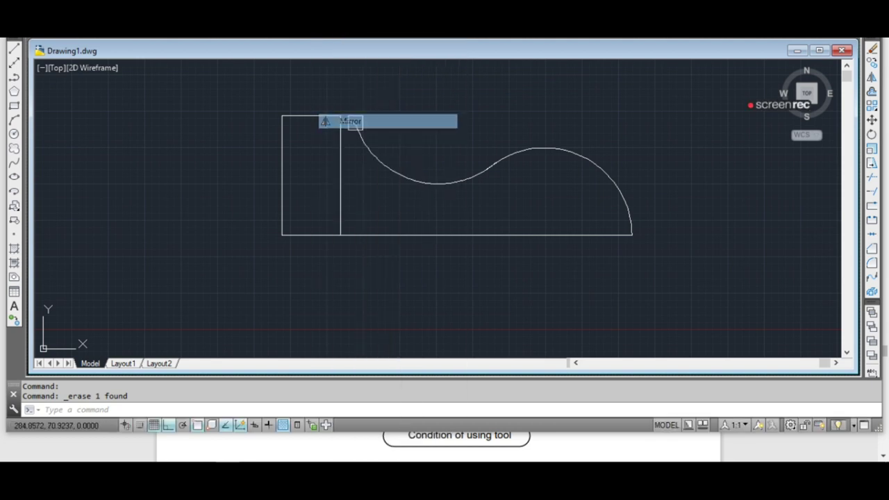
{"action": "left_click", "coordinate": [693, 123]}
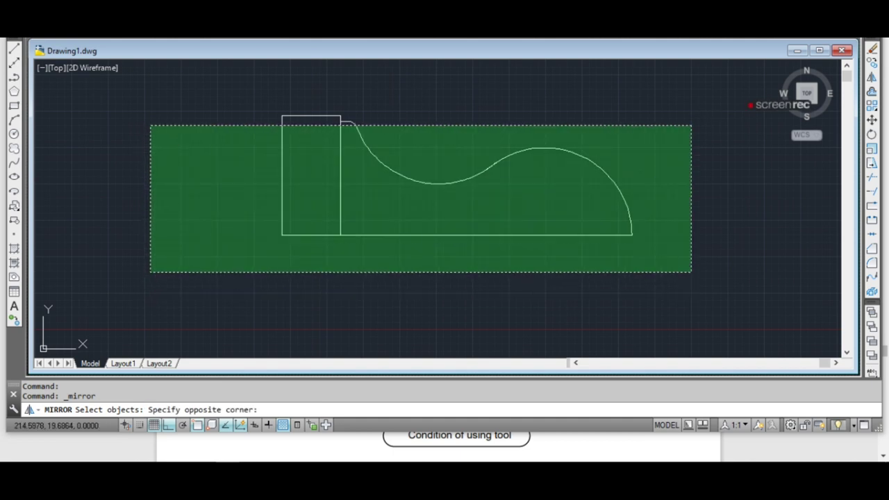
{"action": "left_click", "coordinate": [143, 277]}
{"action": "left_click", "coordinate": [381, 93]}
{"action": "left_click", "coordinate": [259, 167]}
{"action": "key", "text": "Return"}
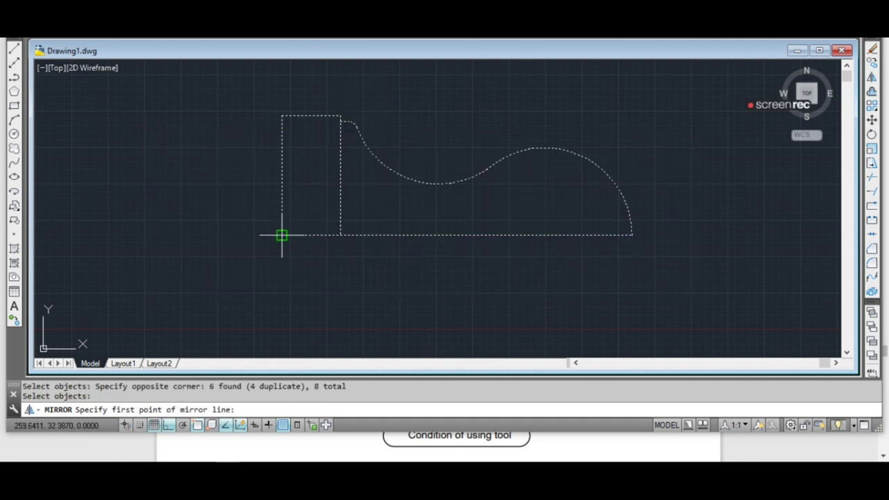
{"action": "left_click", "coordinate": [281, 236]}
{"action": "left_click", "coordinate": [647, 266]}
{"action": "right_click", "coordinate": [648, 276]}
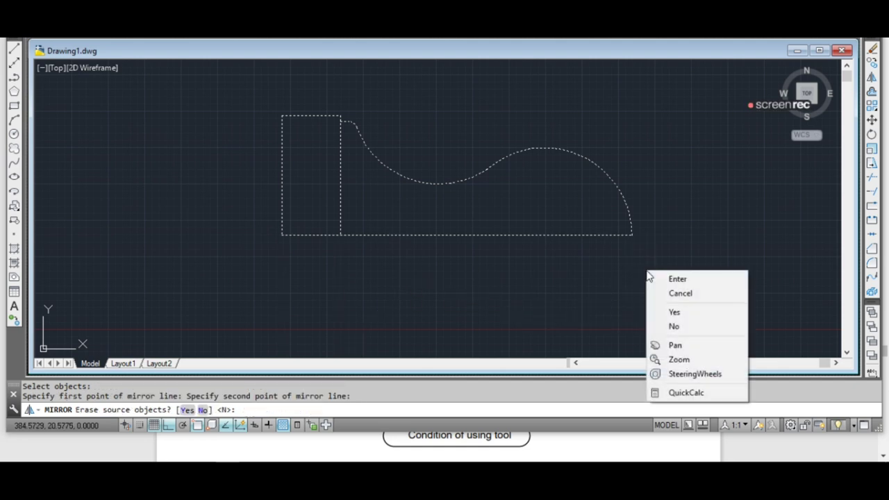
{"action": "left_click", "coordinate": [657, 280]}
Check the mirrored outline by selecting the horizontal centre line, then clear the selection
{"action": "scroll", "coordinate": [486, 224], "scroll_direction": "down", "scroll_amount": 2}
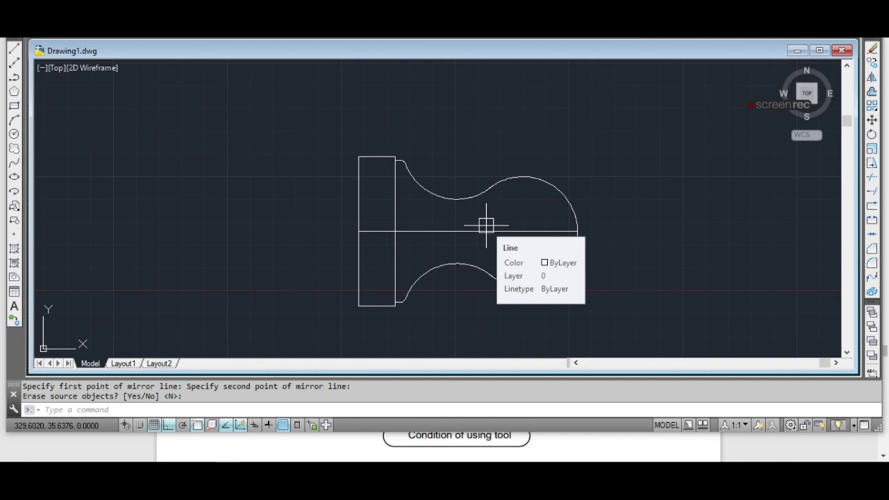
{"action": "left_click", "coordinate": [486, 224]}
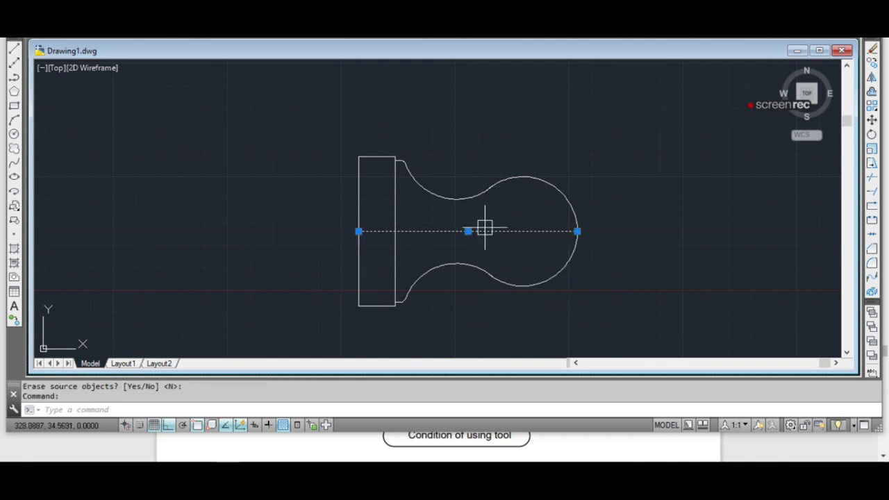
{"action": "key", "text": "Escape"}
{"action": "key", "text": "Escape"}
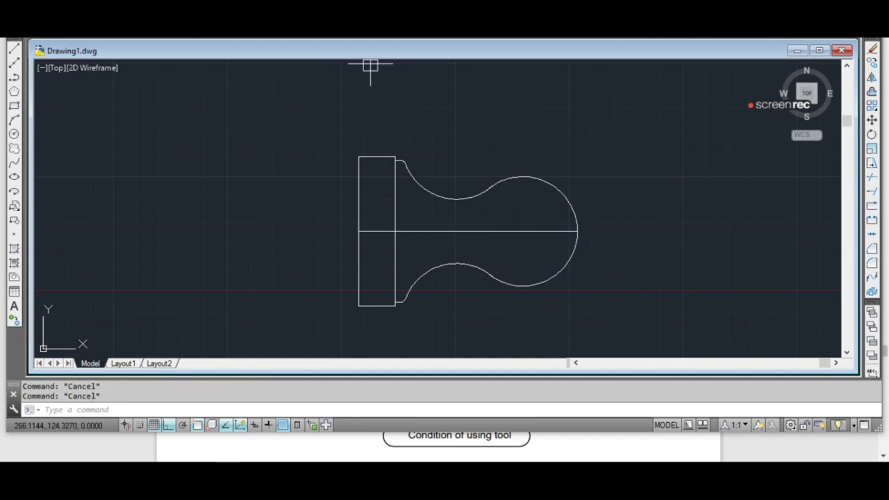
{"action": "left_click", "coordinate": [285, 31]}
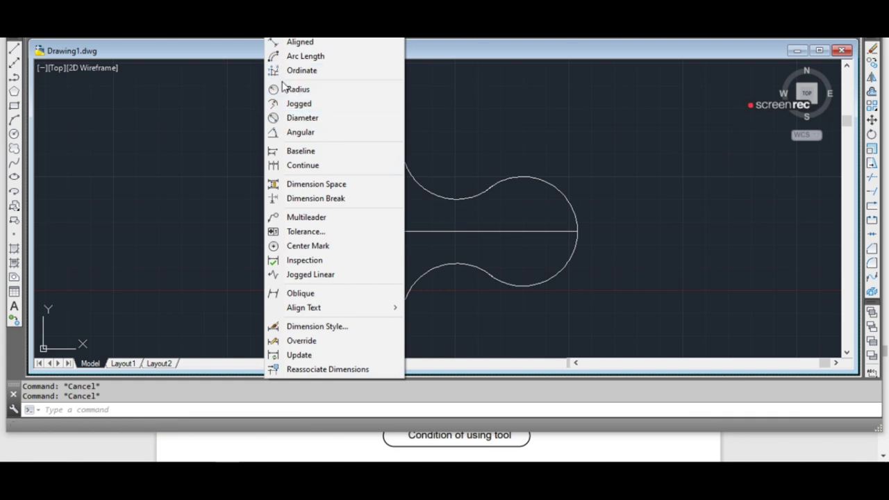
Dimension the ball arc with an R30.00 radius, then bring up the Dimension Style Manager
{"action": "left_click", "coordinate": [295, 88]}
{"action": "left_click", "coordinate": [572, 192]}
{"action": "scroll", "coordinate": [640, 160], "scroll_direction": "up", "scroll_amount": 4}
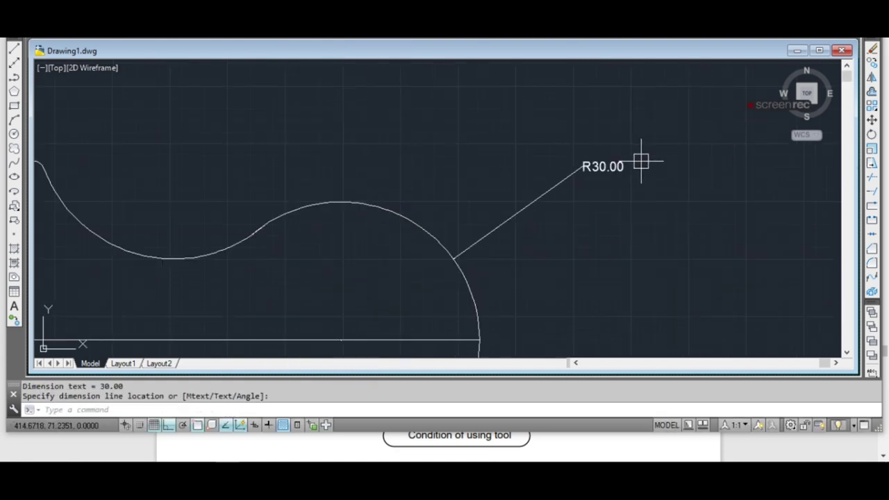
{"action": "scroll", "coordinate": [640, 160], "scroll_direction": "down", "scroll_amount": 3}
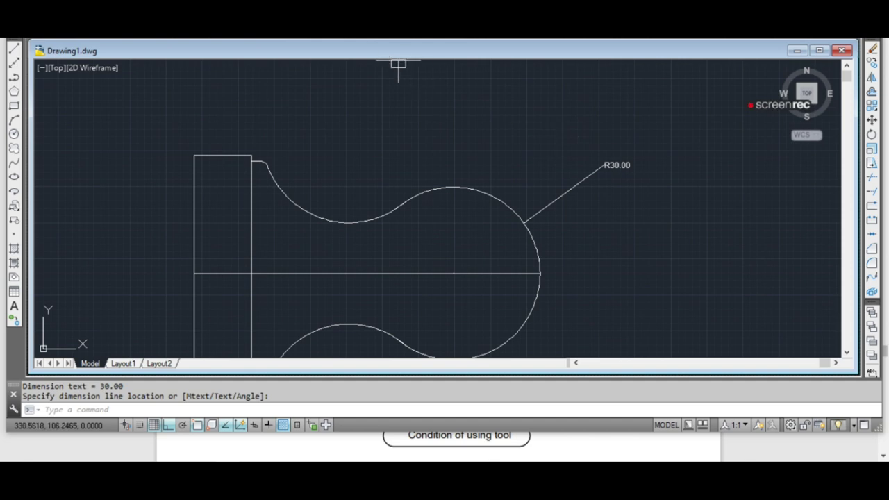
{"action": "left_click", "coordinate": [281, 32]}
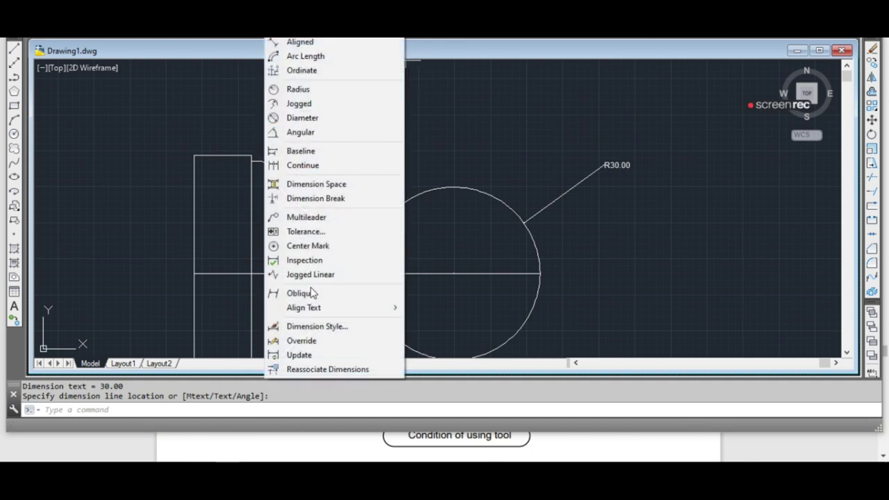
{"action": "left_click", "coordinate": [331, 324]}
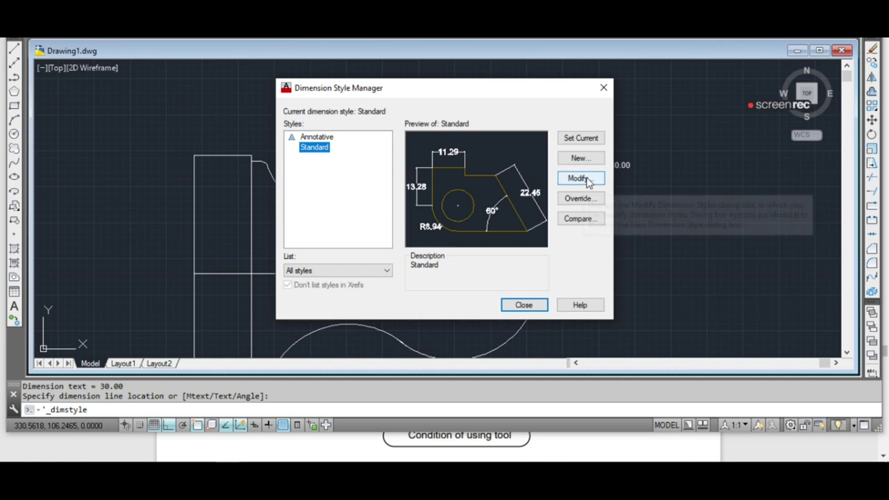
Change the Standard style's text height from 2 to 4, keeping Left-to-Right view direction
{"action": "left_click", "coordinate": [580, 178]}
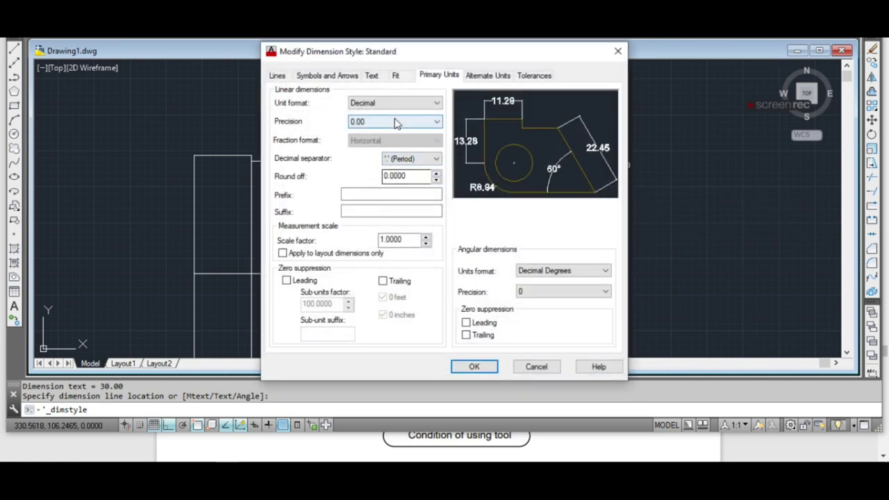
{"action": "left_click", "coordinate": [381, 81]}
{"action": "left_click", "coordinate": [424, 170]}
{"action": "double_click", "coordinate": [424, 169]}
{"action": "type", "text": "4"}
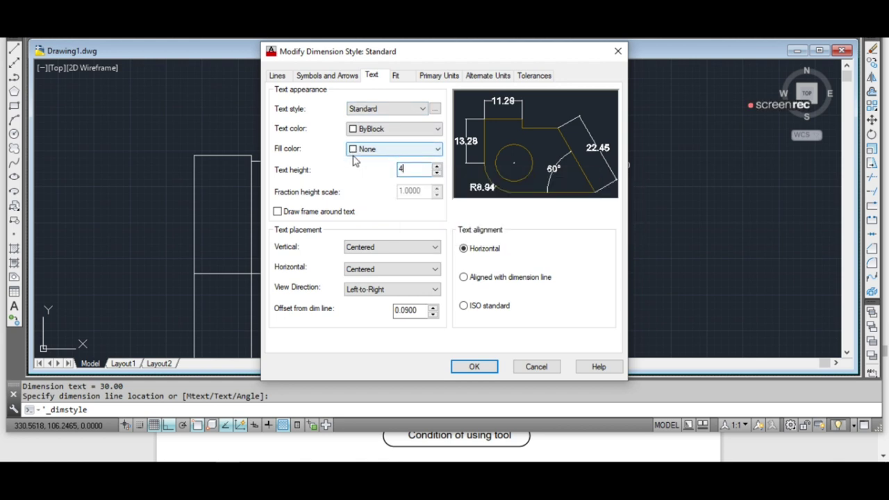
{"action": "key", "text": "Tab"}
{"action": "left_click", "coordinate": [392, 289]}
{"action": "left_click", "coordinate": [379, 298]}
{"action": "left_click", "coordinate": [477, 364]}
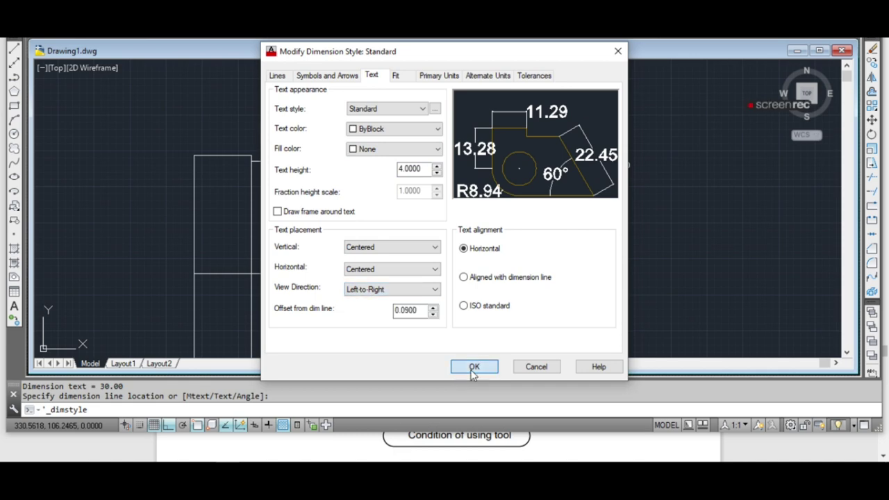
{"action": "left_click", "coordinate": [523, 305]}
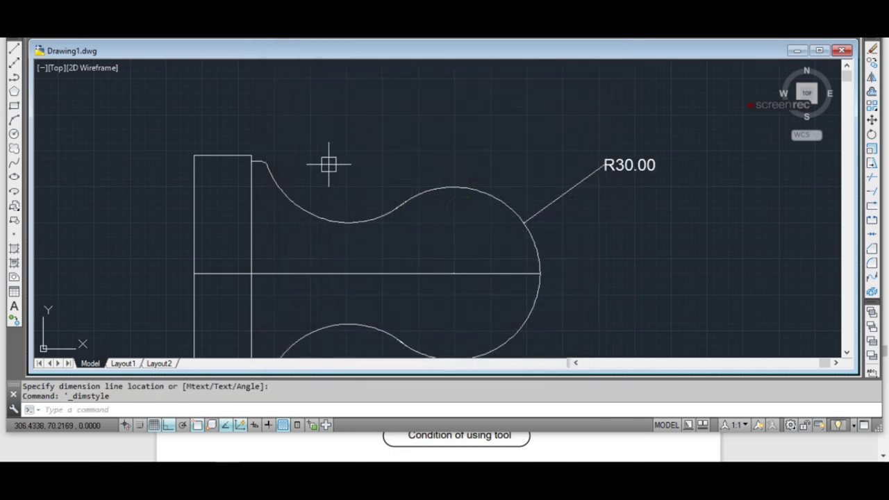
{"action": "mouse_move", "coordinate": [304, 55]}
{"action": "left_mouse_down"}
{"action": "mouse_move", "coordinate": [299, 51]}
{"action": "mouse_move", "coordinate": [328, 68]}
{"action": "mouse_move", "coordinate": [323, 88]}
{"action": "left_mouse_up"}
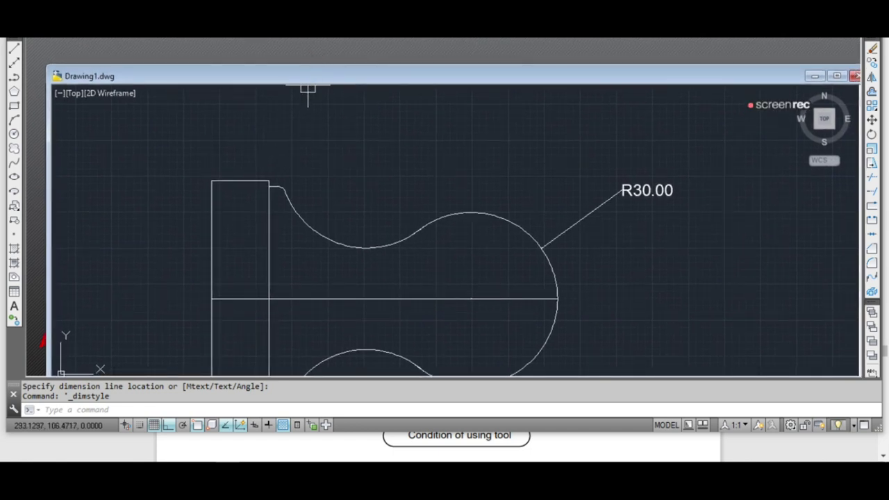
Add radius dimensions: R30.00 on the neck arc and R3.00 on the fillet
{"action": "left_click", "coordinate": [285, 32]}
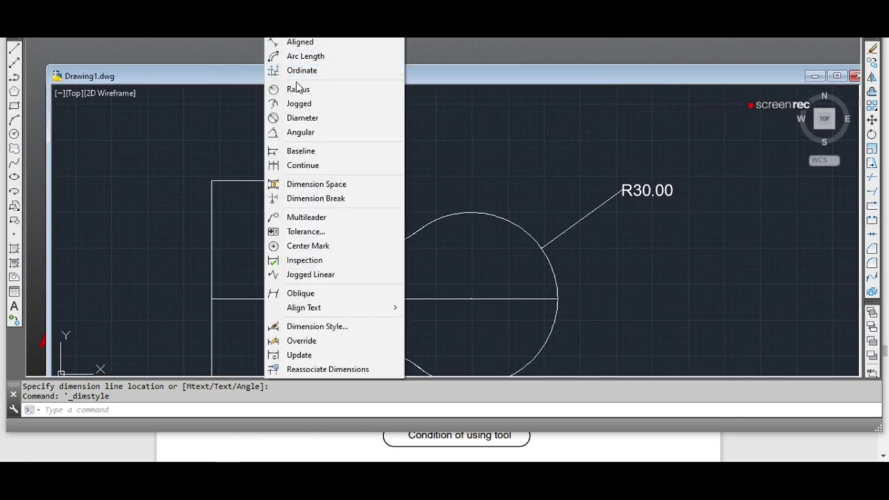
{"action": "left_click", "coordinate": [298, 88]}
{"action": "left_click", "coordinate": [317, 227]}
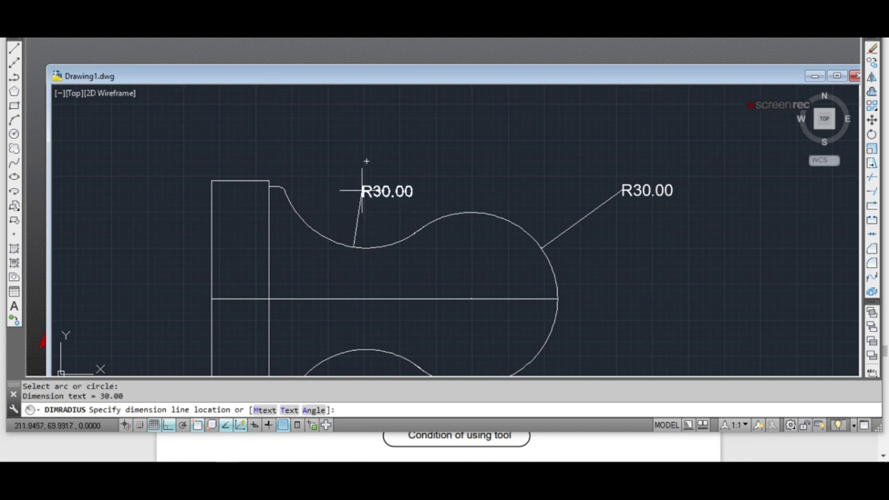
{"action": "left_click", "coordinate": [366, 233]}
{"action": "key", "text": "Return"}
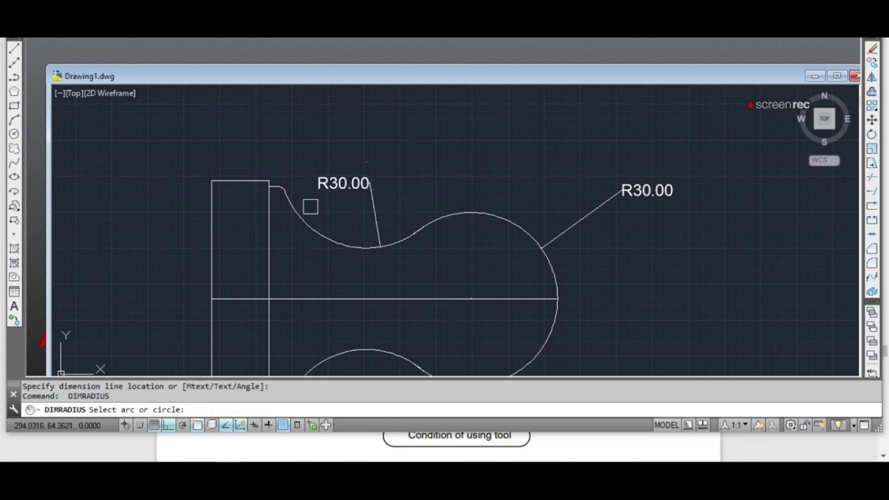
{"action": "left_click", "coordinate": [288, 188]}
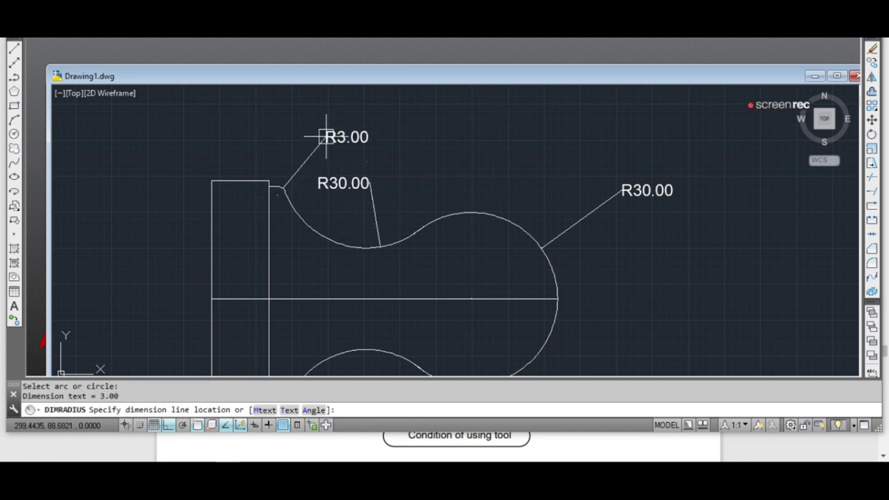
Add a 10.00 linear dimension across the base flange
{"action": "left_click", "coordinate": [288, 31]}
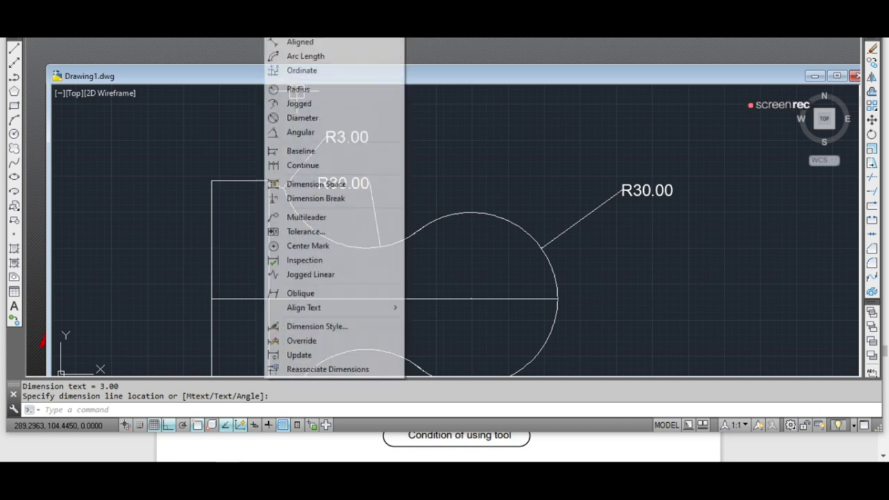
{"action": "left_click", "coordinate": [299, 28]}
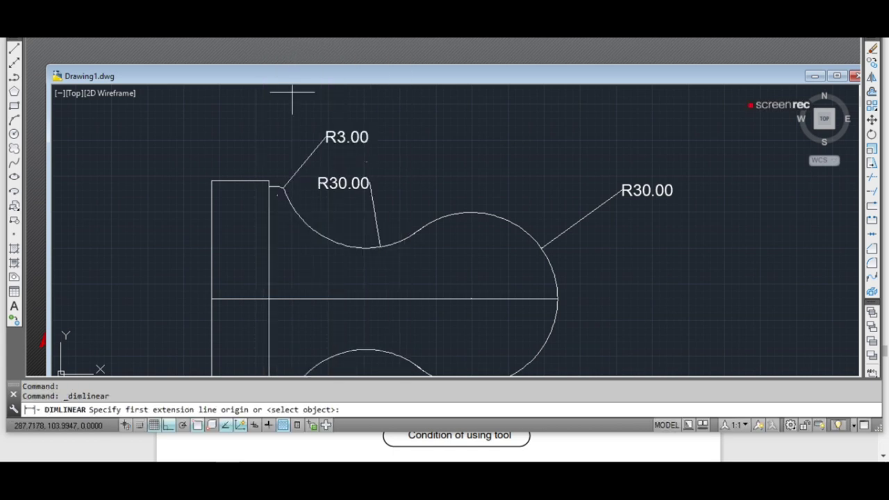
{"action": "scroll", "coordinate": [304, 126], "scroll_direction": "down", "scroll_amount": 2}
{"action": "left_click", "coordinate": [242, 304]}
{"action": "left_click", "coordinate": [260, 304]}
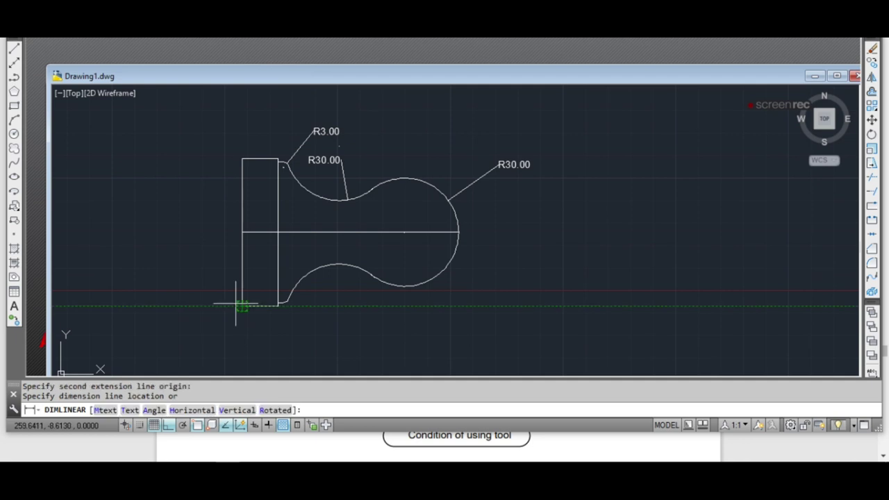
{"action": "left_click", "coordinate": [458, 232]}
{"action": "left_click", "coordinate": [429, 275]}
{"action": "left_click", "coordinate": [427, 282]}
{"action": "key", "text": "Escape"}
{"action": "left_click", "coordinate": [215, 223]}
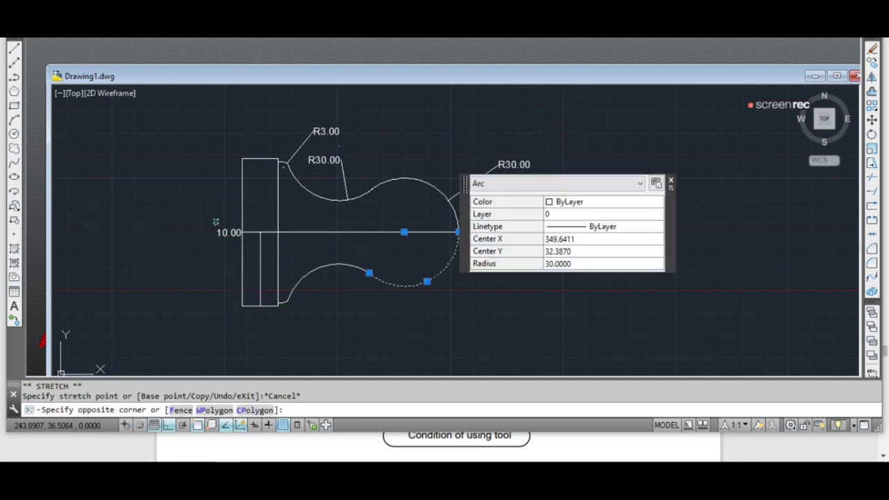